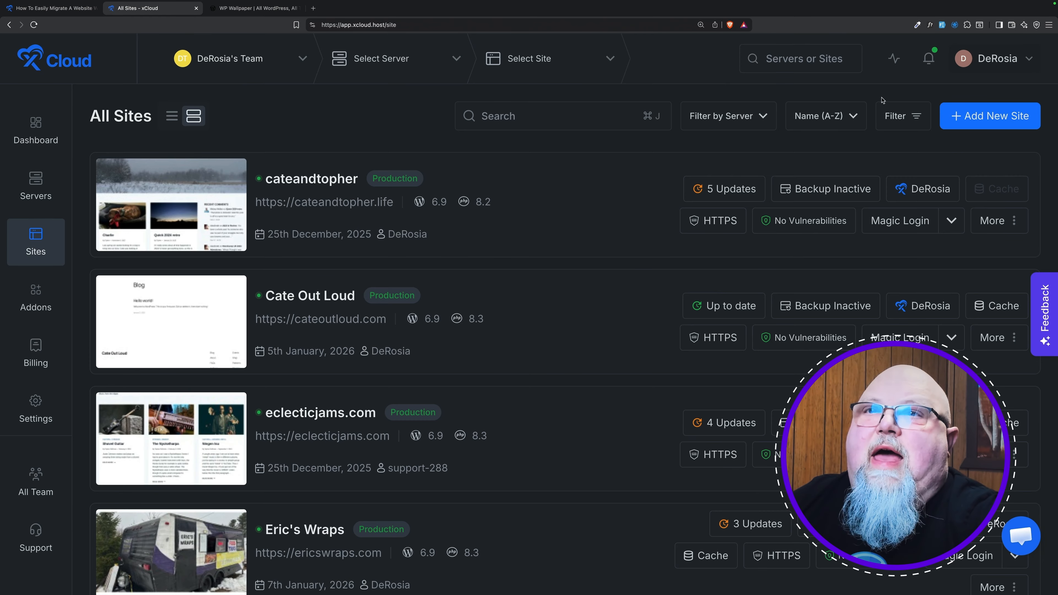
Step: Add a new site on the available server and choose a fresh WordPress installation
{"action": "left_click", "coordinate": [973, 117]}
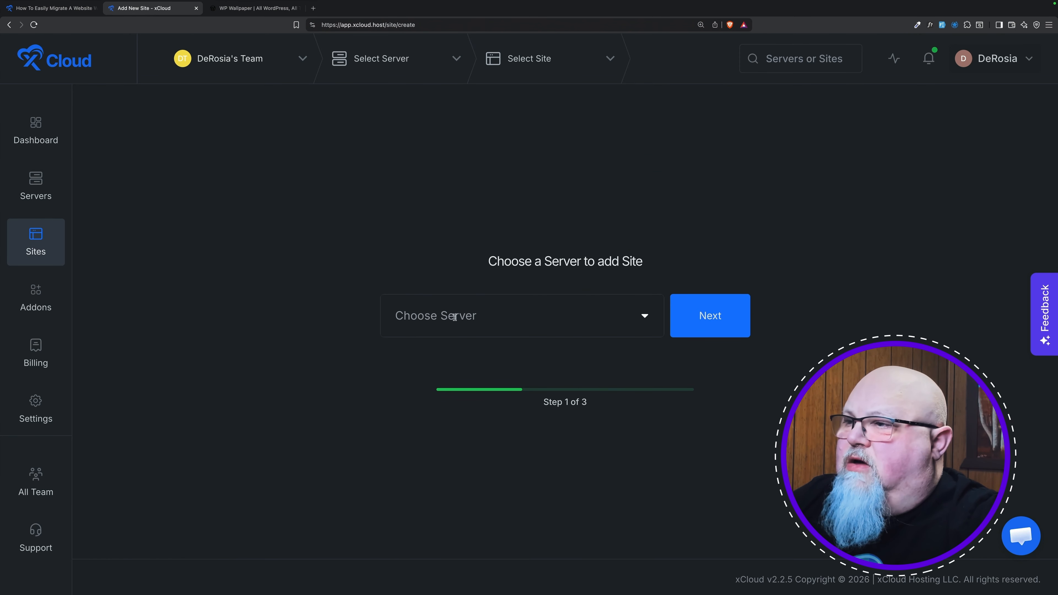
{"action": "left_click", "coordinate": [467, 316]}
{"action": "left_click", "coordinate": [479, 354]}
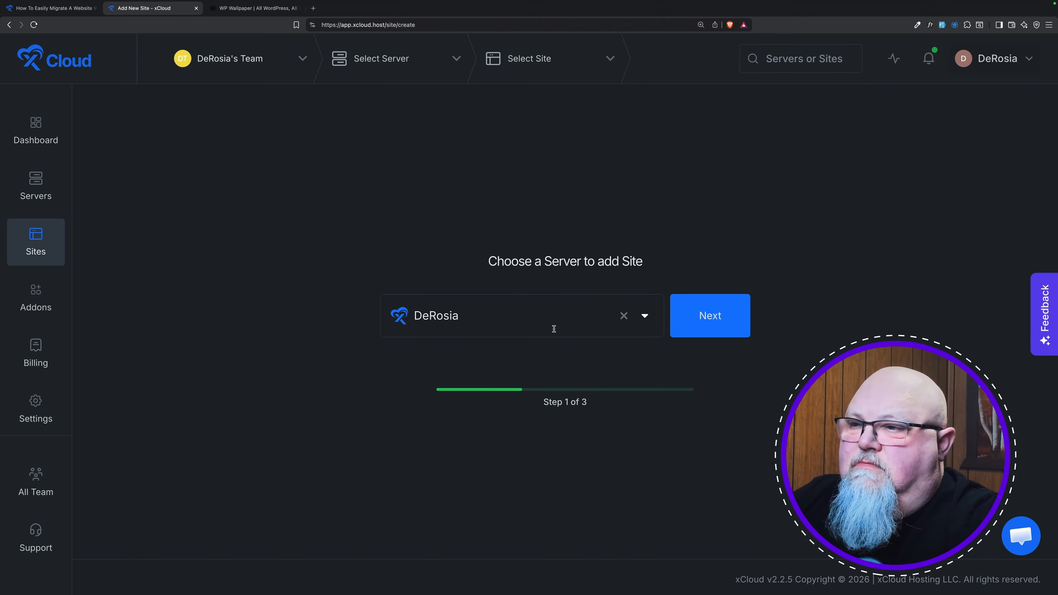
{"action": "left_click", "coordinate": [716, 325]}
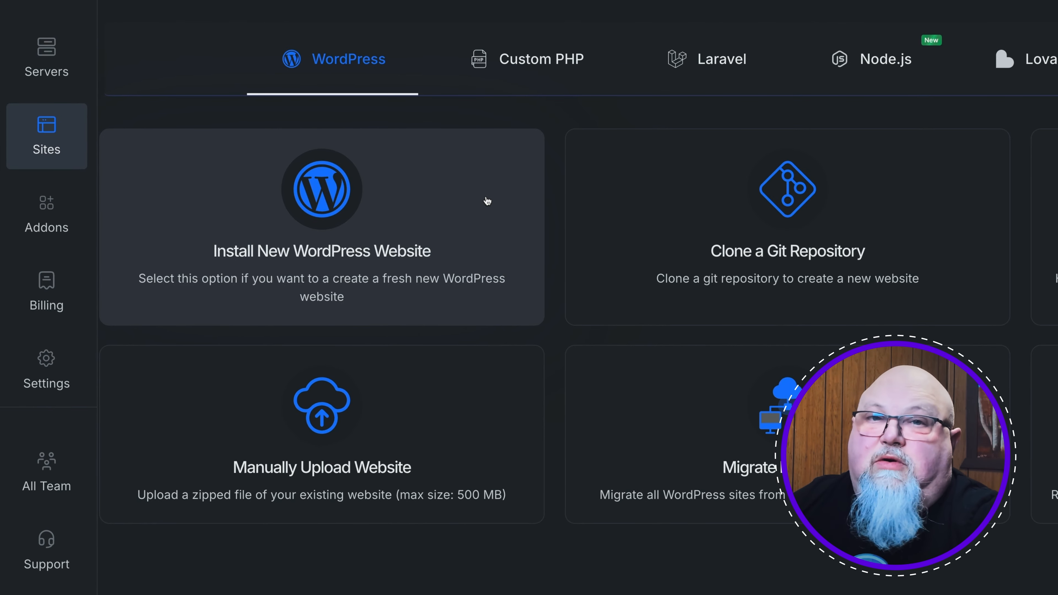
{"action": "left_click", "coordinate": [488, 201]}
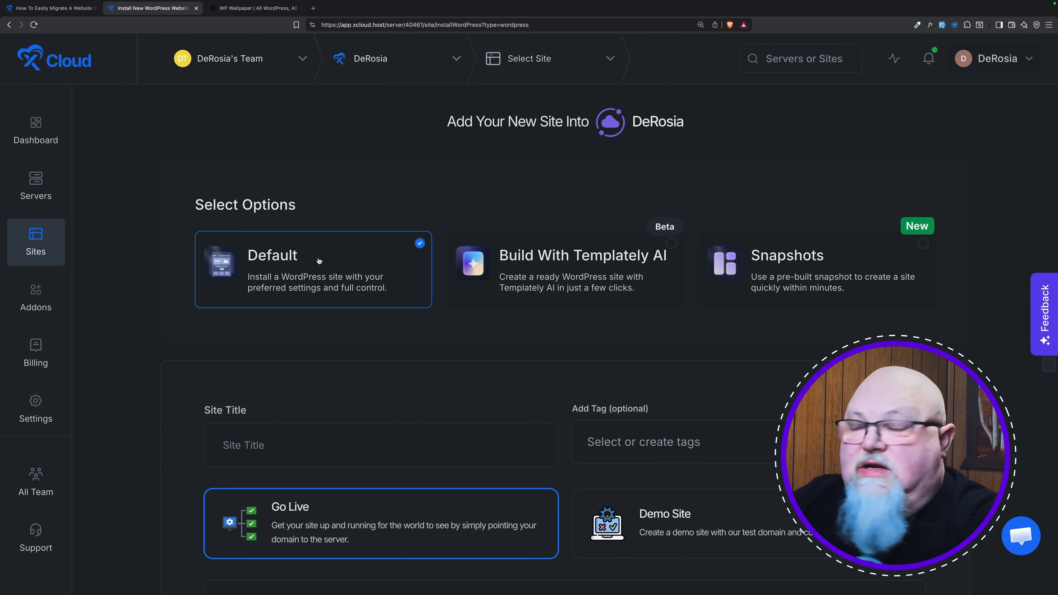
Step: Title the new site 'WP Wallpaper' and make it a demo site on a temporary wp1.host domain
{"action": "scroll", "coordinate": [346, 259], "scroll_direction": "down", "scroll_amount": 3}
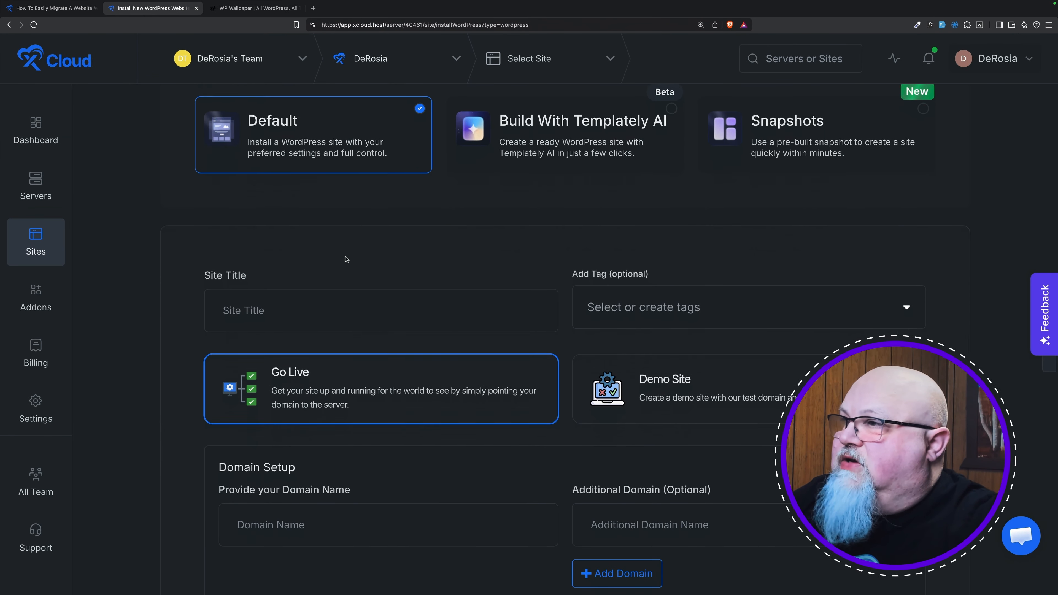
{"action": "scroll", "coordinate": [346, 259], "scroll_direction": "down", "scroll_amount": 3}
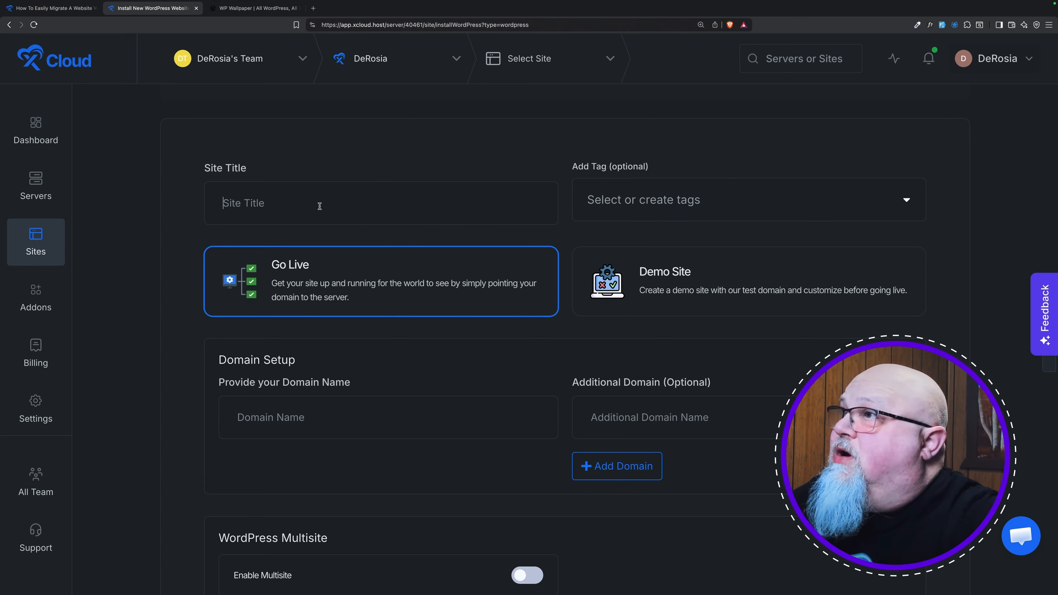
{"action": "left_click", "coordinate": [263, 10]}
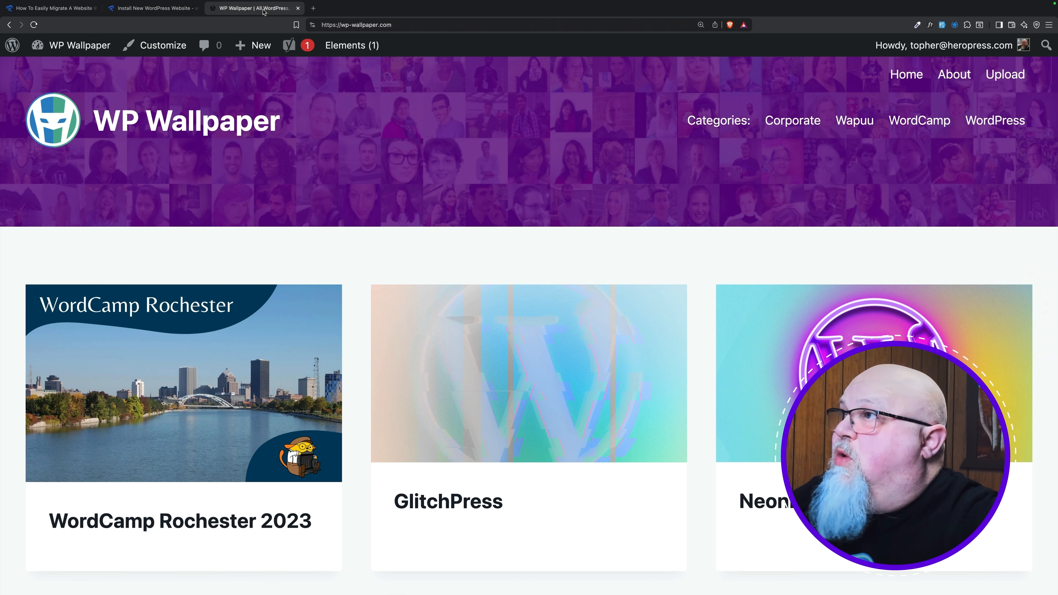
{"action": "left_click", "coordinate": [163, 8]}
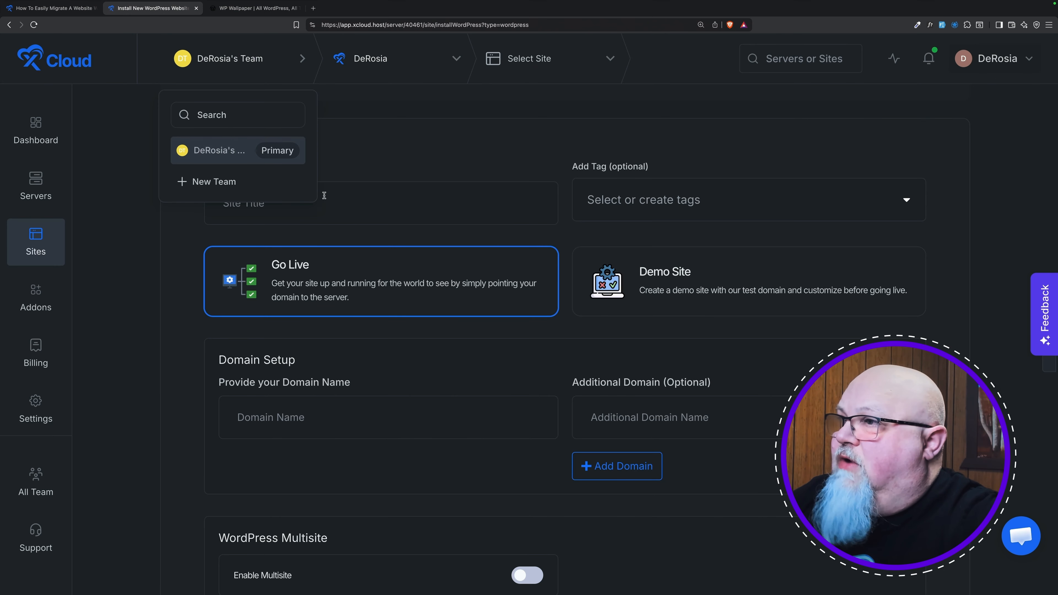
{"action": "left_click", "coordinate": [414, 223]}
{"action": "type", "text": "WP Wallpaper"}
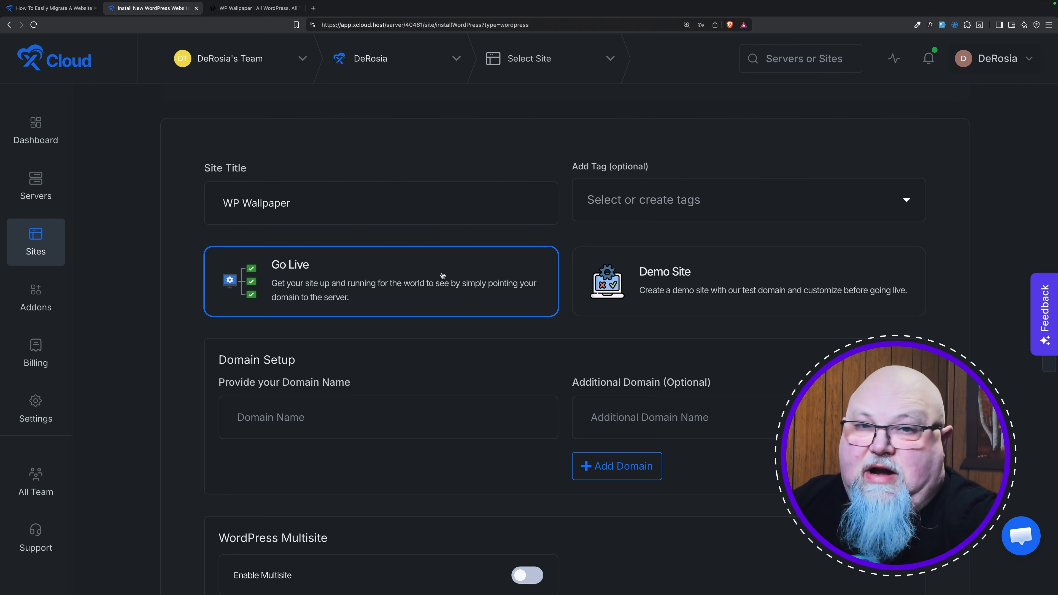
{"action": "left_click", "coordinate": [698, 281]}
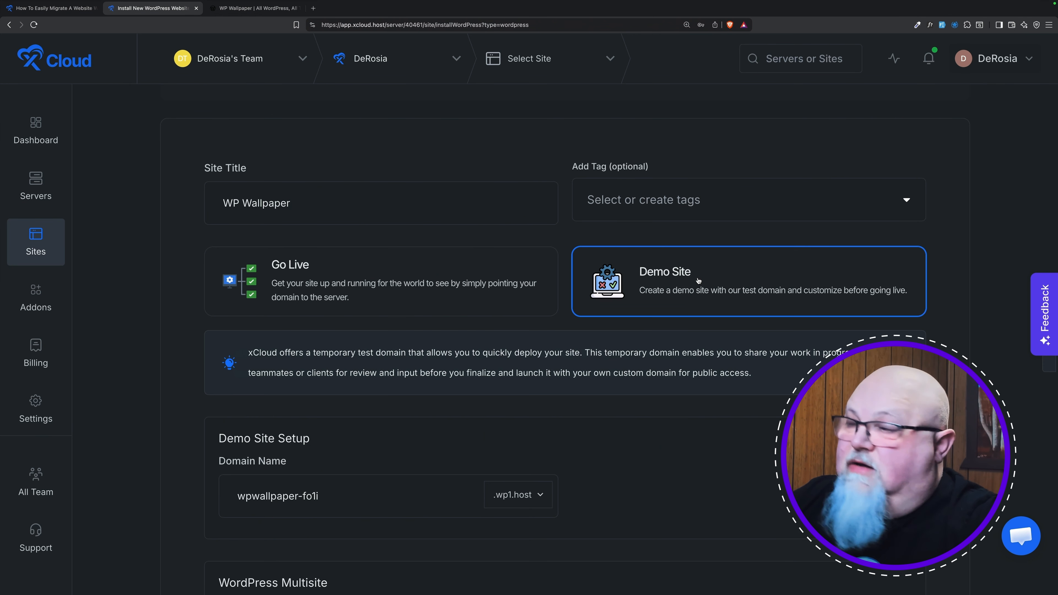
Step: Choose the Gutenberg Websites blueprint in place of the default Elementor Websites one
{"action": "scroll", "coordinate": [699, 281], "scroll_direction": "down", "scroll_amount": 5}
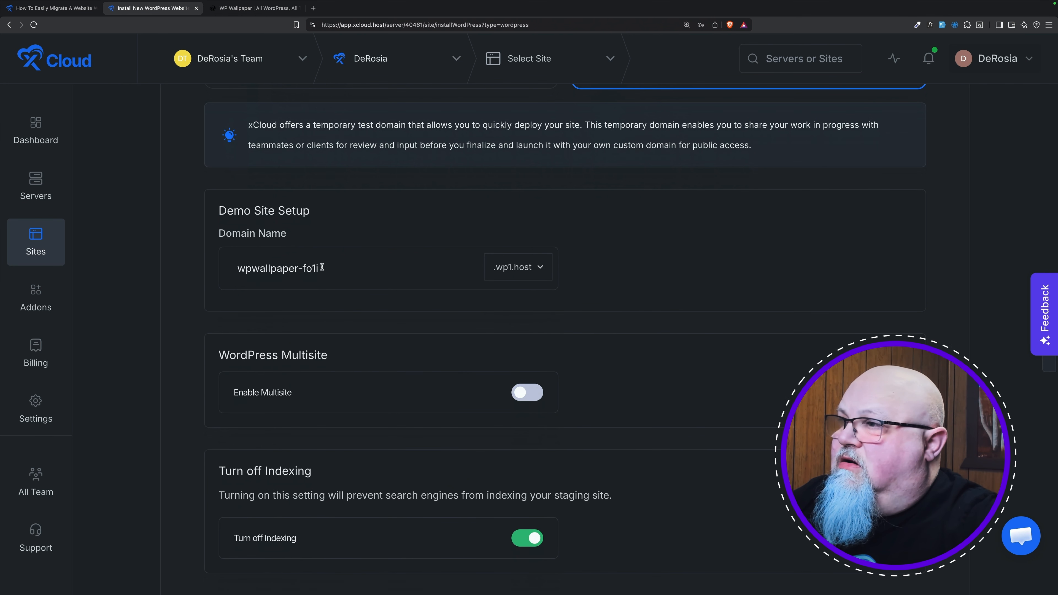
{"action": "scroll", "coordinate": [358, 269], "scroll_direction": "down", "scroll_amount": 3}
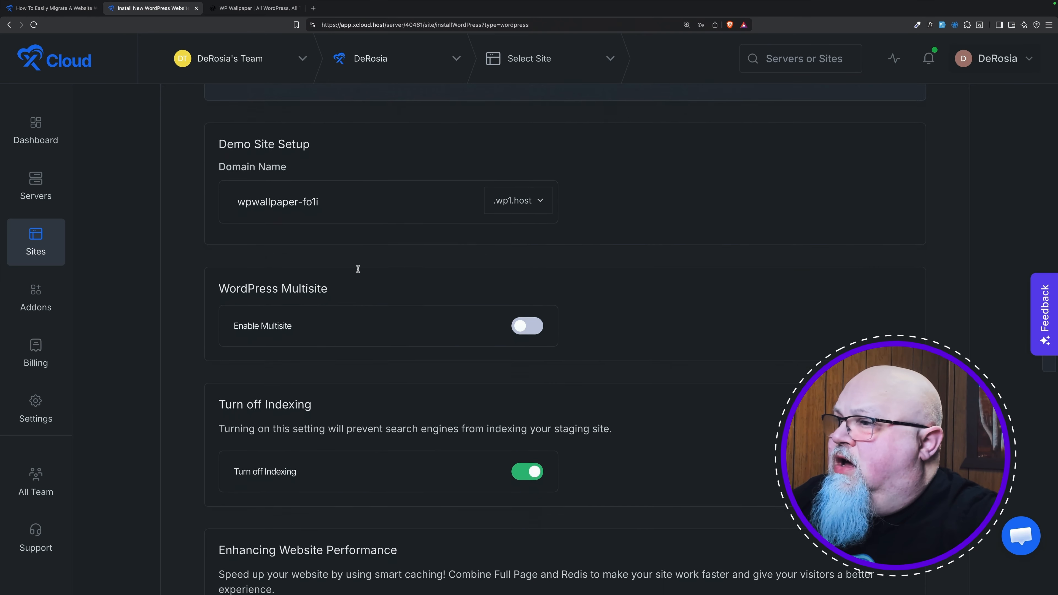
{"action": "scroll", "coordinate": [386, 281], "scroll_direction": "down", "scroll_amount": 2}
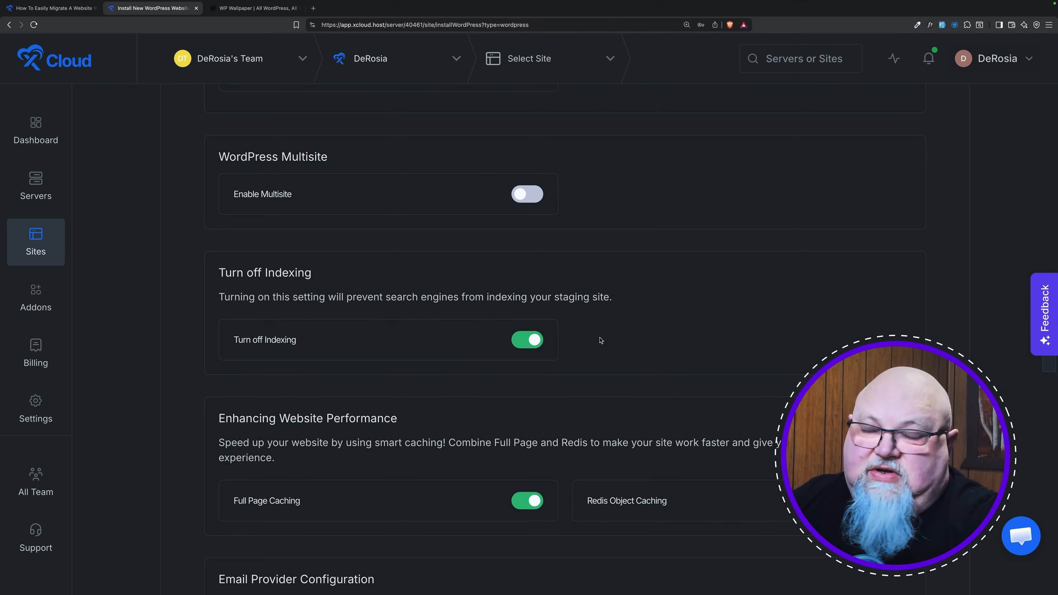
{"action": "scroll", "coordinate": [600, 340], "scroll_direction": "down", "scroll_amount": 5}
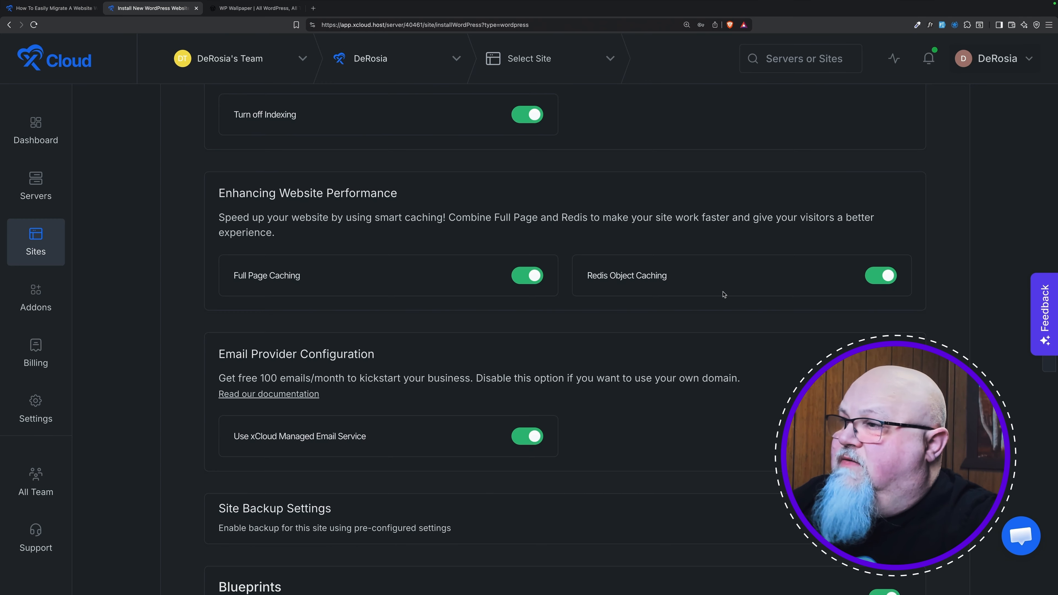
{"action": "scroll", "coordinate": [723, 294], "scroll_direction": "down", "scroll_amount": 4}
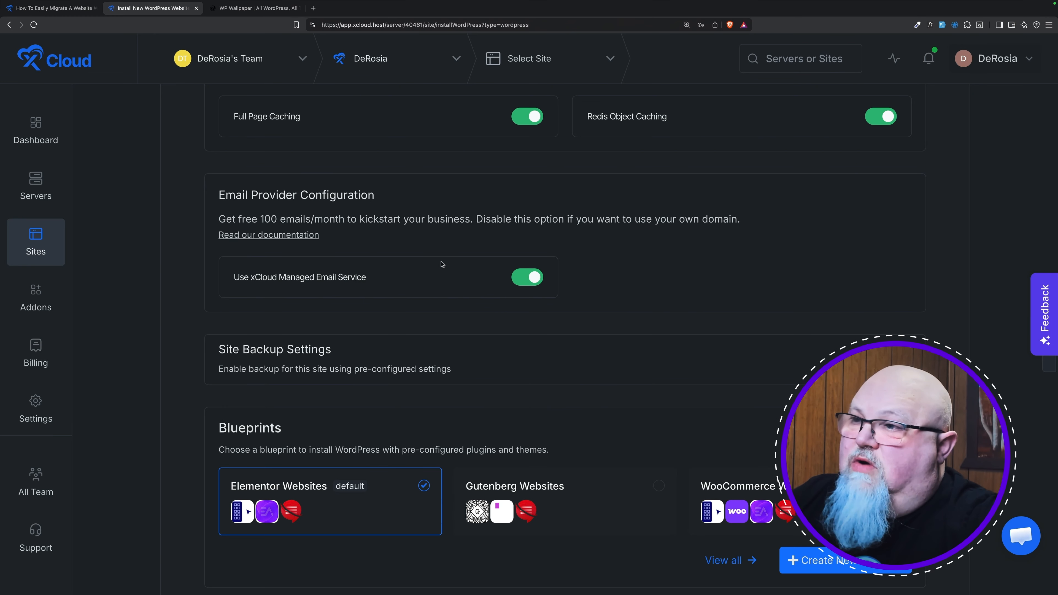
{"action": "scroll", "coordinate": [564, 245], "scroll_direction": "down", "scroll_amount": 3}
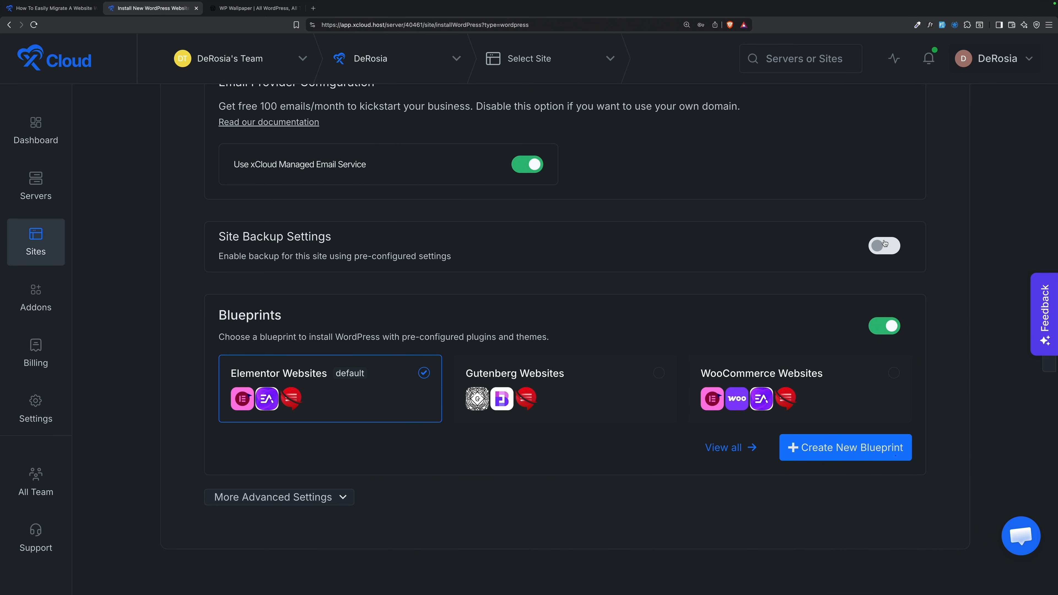
{"action": "scroll", "coordinate": [546, 257], "scroll_direction": "down", "scroll_amount": 3}
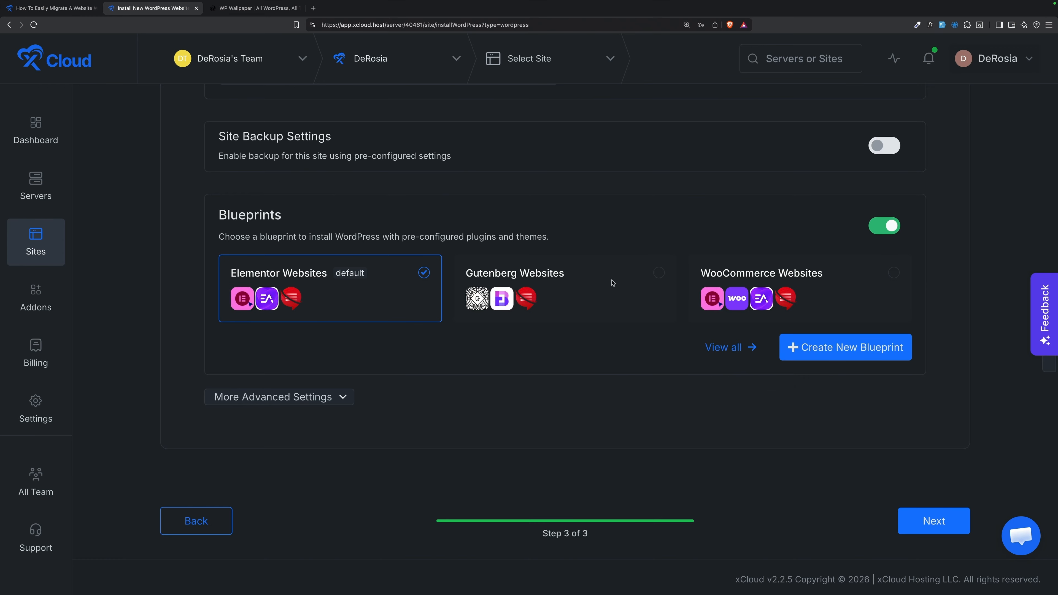
{"action": "left_click", "coordinate": [557, 289]}
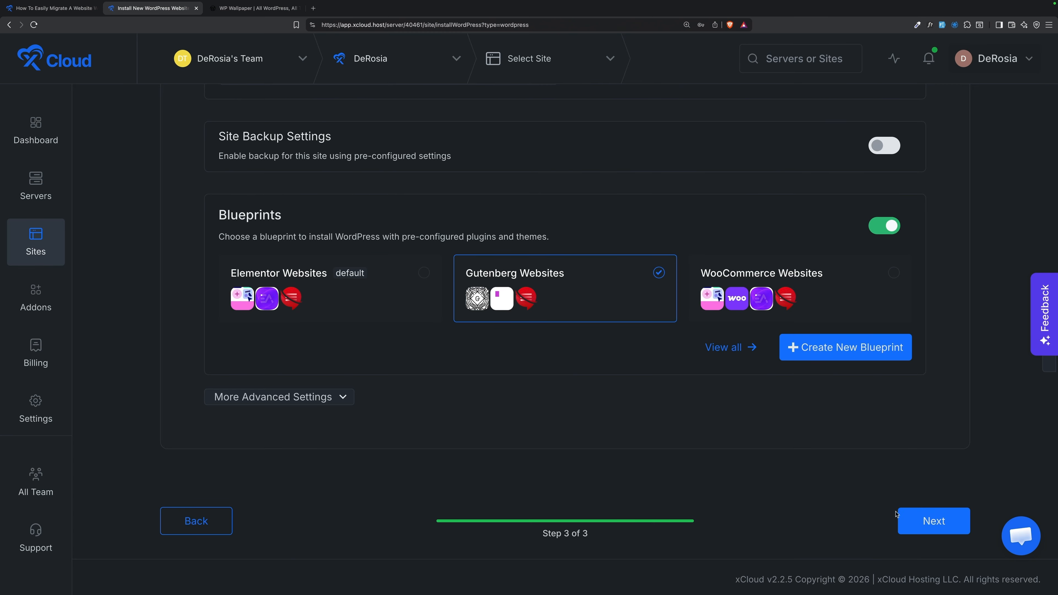
Step: Create the WP Wallpaper demo site and review its Site Overview at wpwallpaper-fo1i.wp1.host
{"action": "left_click", "coordinate": [933, 521]}
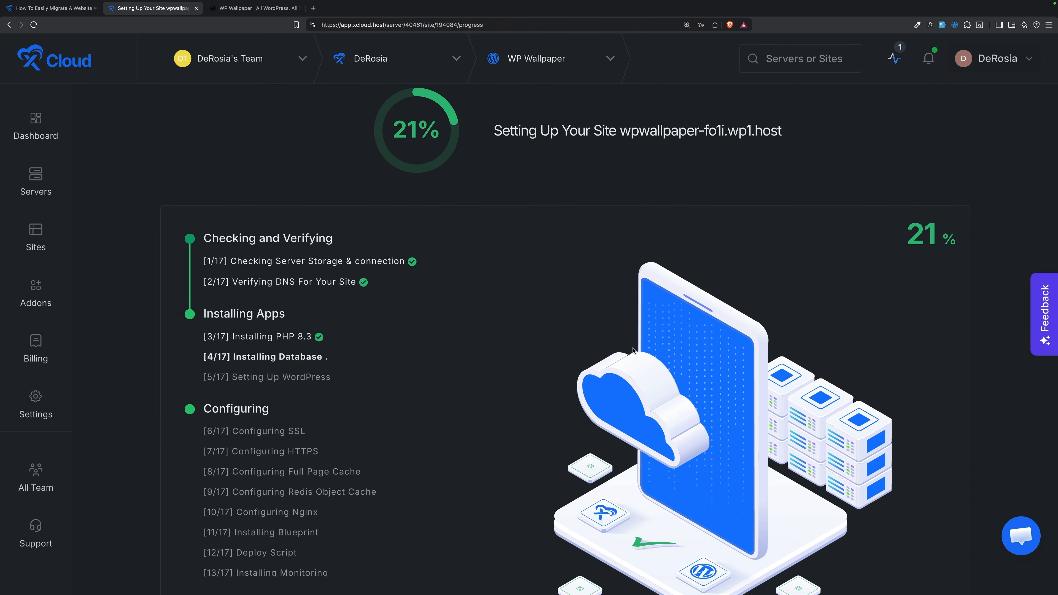
{"action": "scroll", "coordinate": [633, 351], "scroll_direction": "down", "scroll_amount": 1}
{"action": "scroll", "coordinate": [633, 351], "scroll_direction": "down", "scroll_amount": 5}
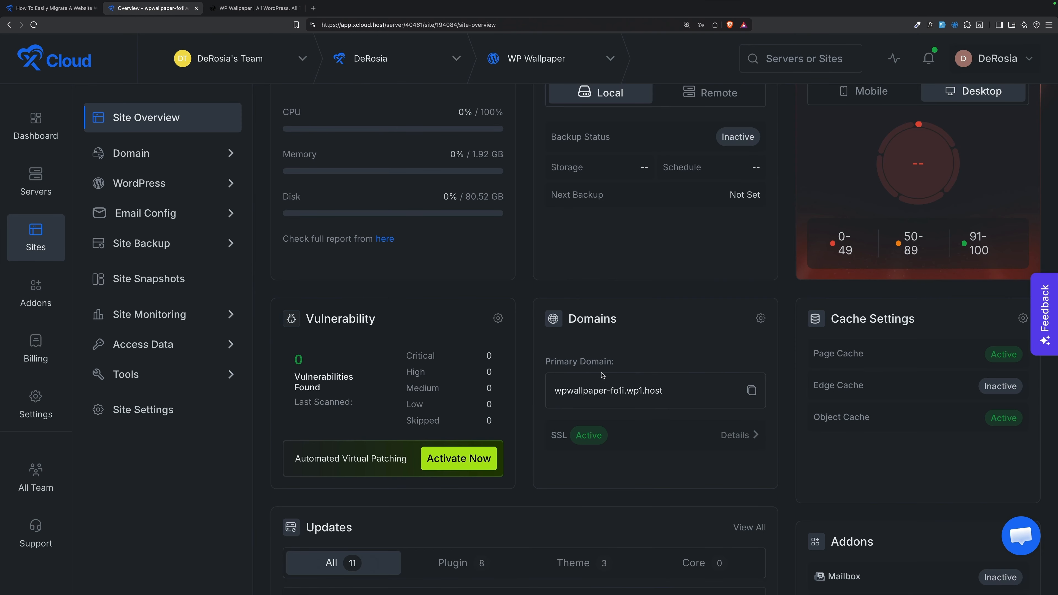
{"action": "scroll", "coordinate": [602, 374], "scroll_direction": "up", "scroll_amount": 4}
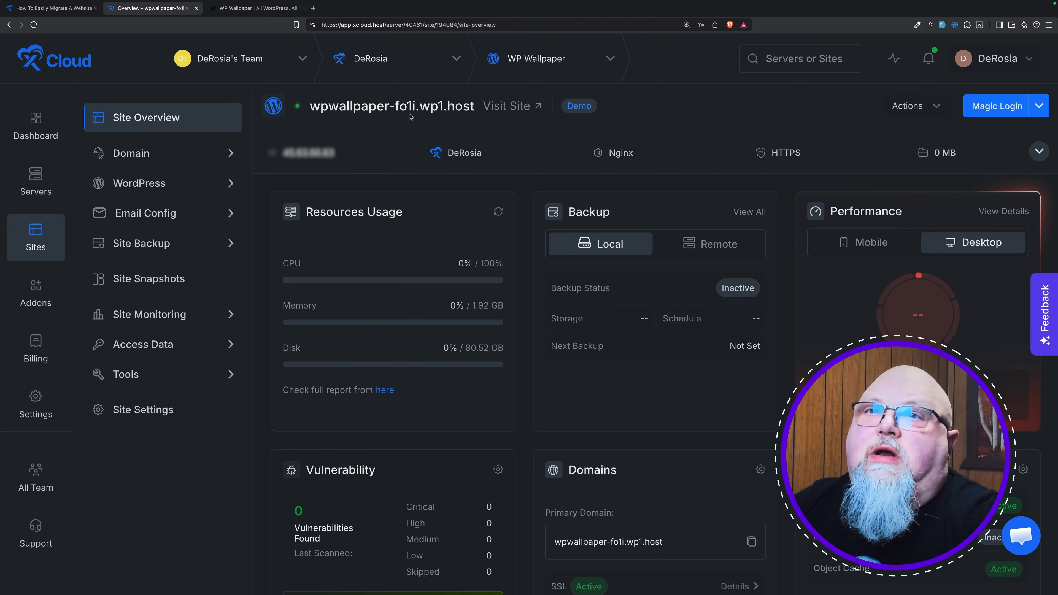
Step: Install and activate Migrate Guru from the new site's WordPress admin
{"action": "left_click", "coordinate": [990, 113]}
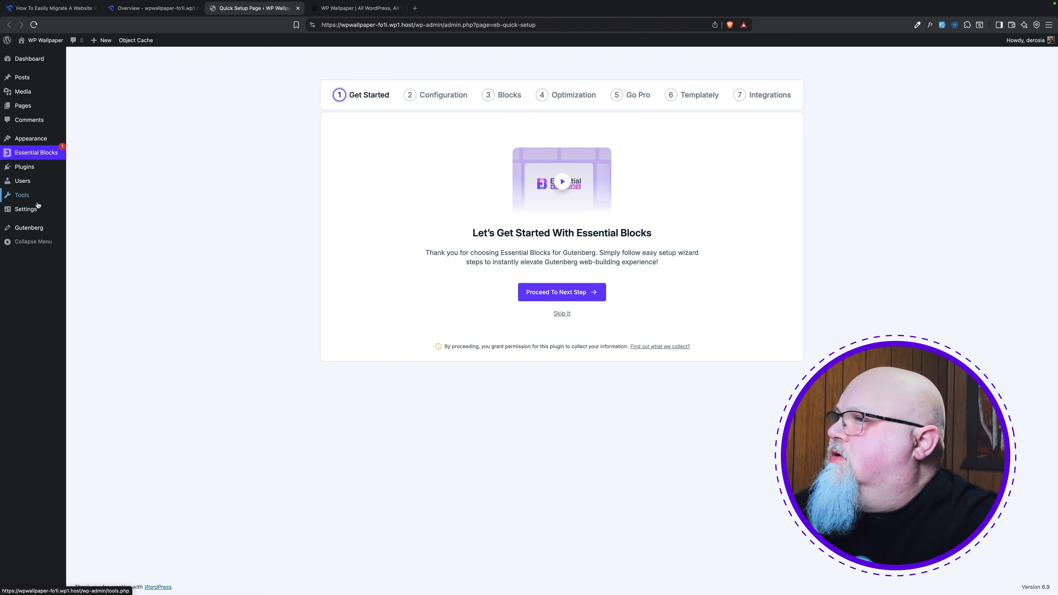
{"action": "mouse_move", "coordinate": [30, 212]}
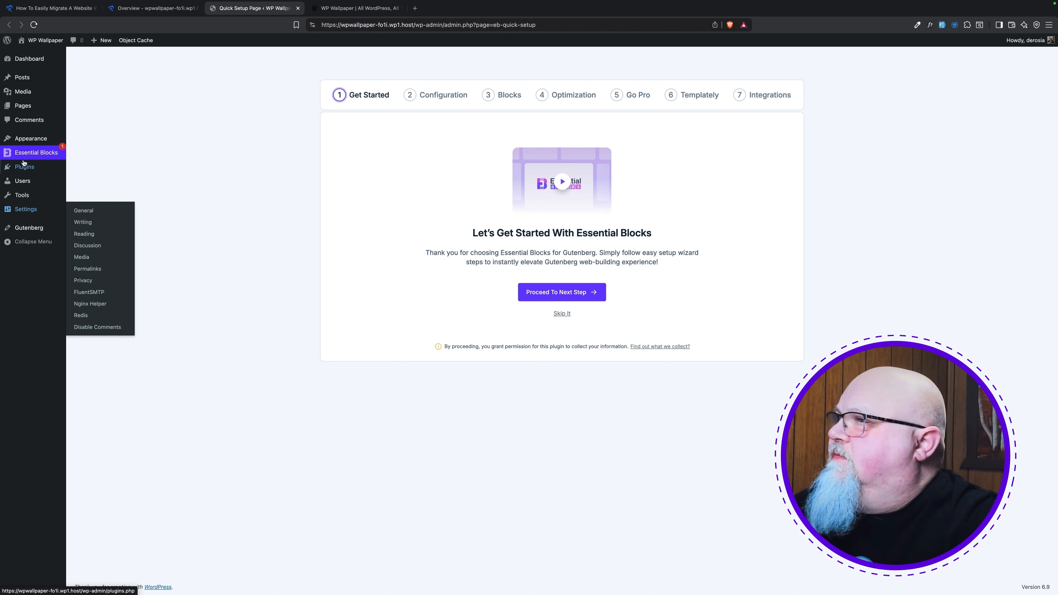
{"action": "mouse_move", "coordinate": [23, 167]}
{"action": "left_click", "coordinate": [91, 180]}
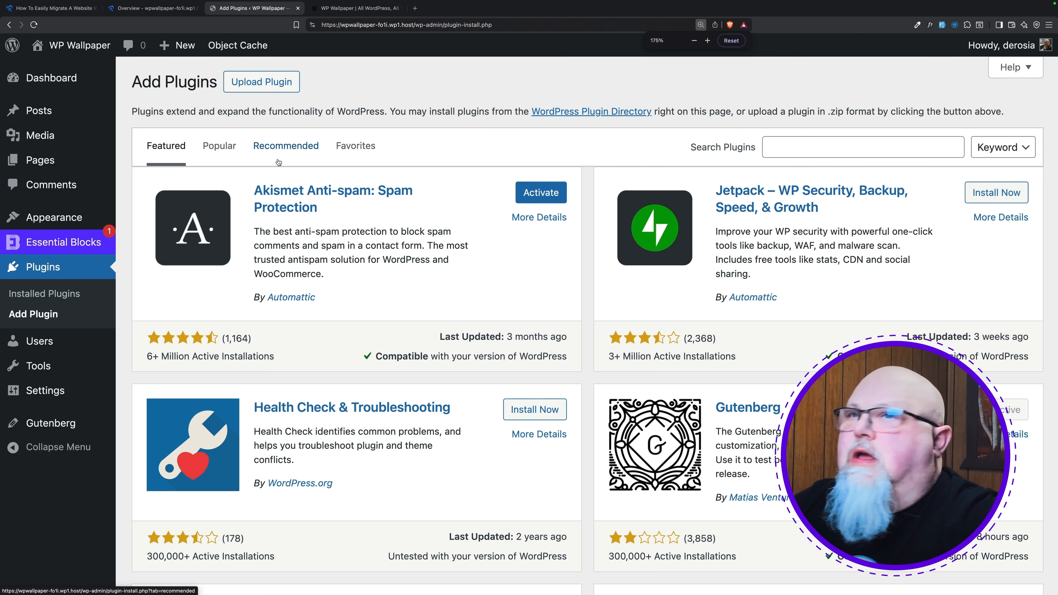
{"action": "left_click", "coordinate": [775, 141]}
{"action": "type", "text": "migrate guru"}
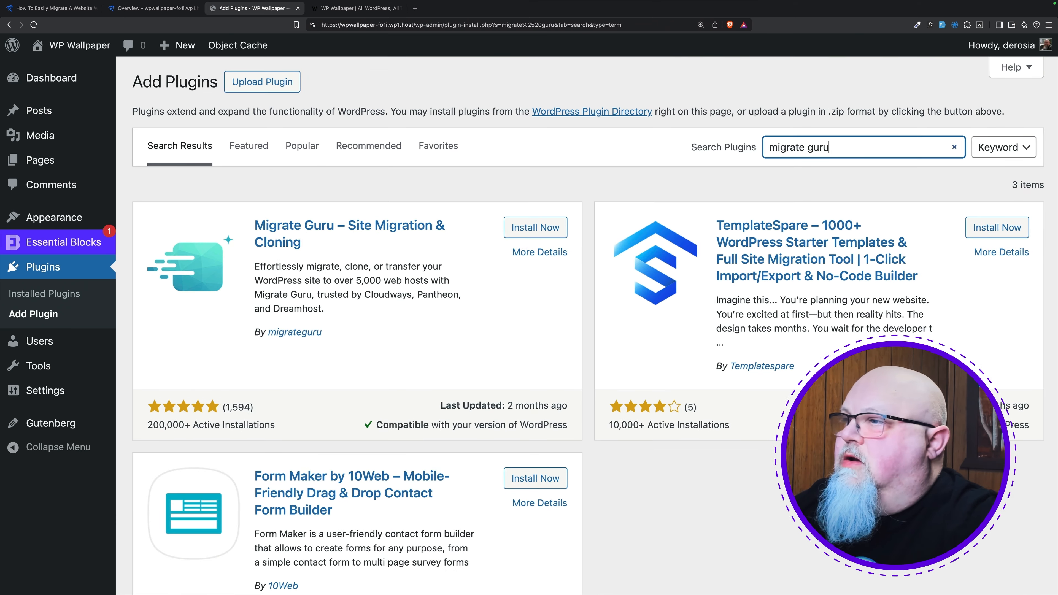
{"action": "left_click", "coordinate": [528, 227]}
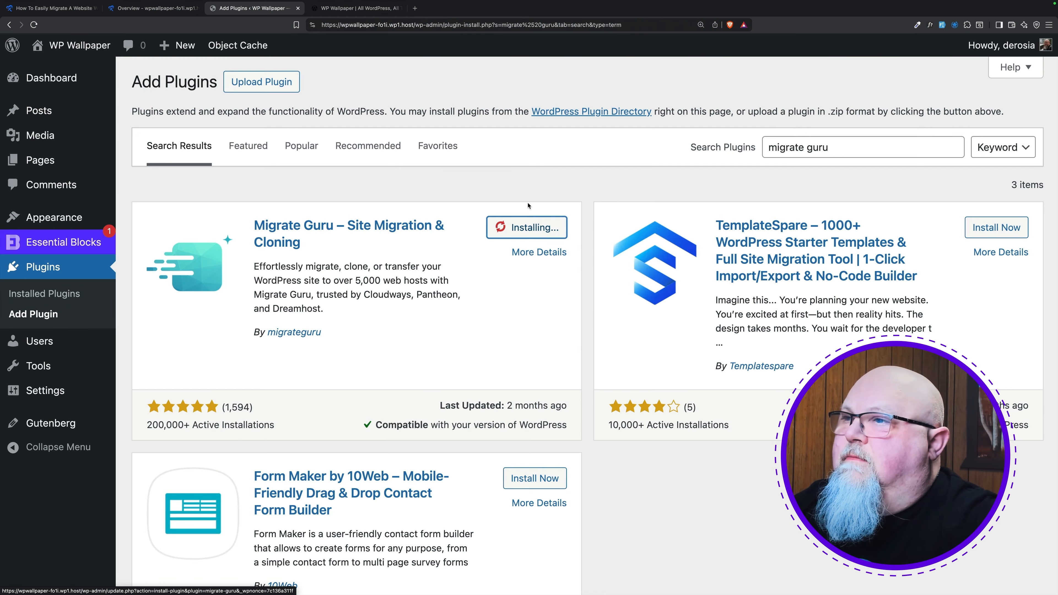
{"action": "left_click", "coordinate": [532, 223]}
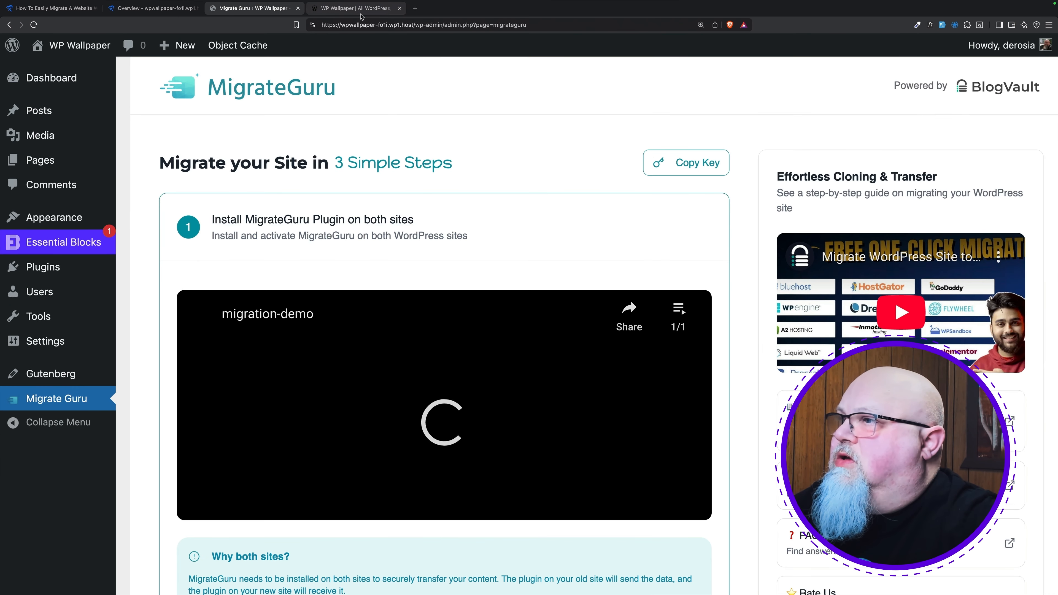
Step: Install Migrate Guru on the original wp-wallpaper.com site as well
{"action": "left_click", "coordinate": [362, 12]}
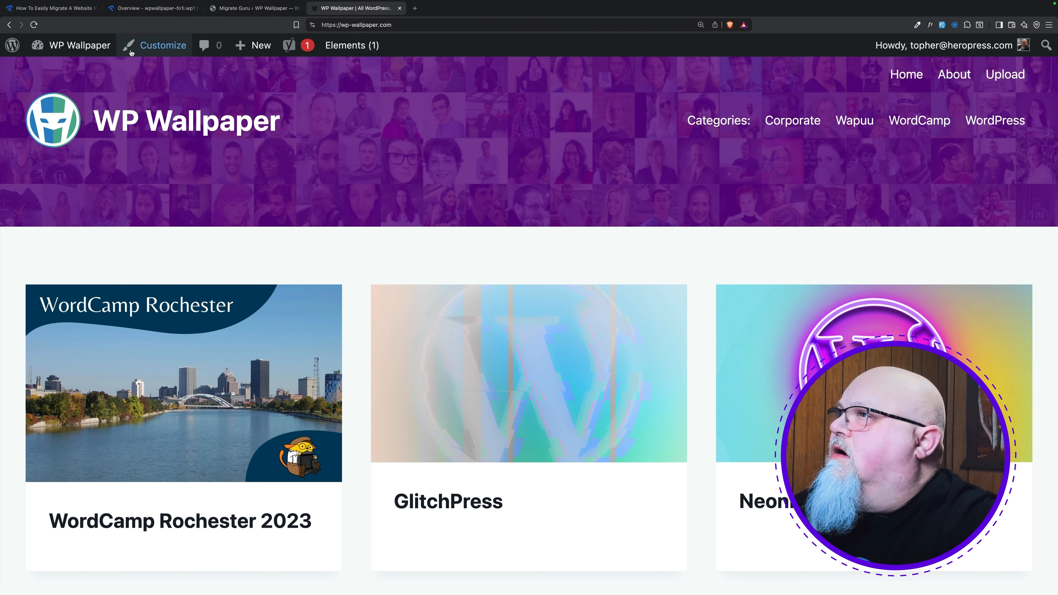
{"action": "mouse_move", "coordinate": [70, 56]}
{"action": "left_click", "coordinate": [49, 89]}
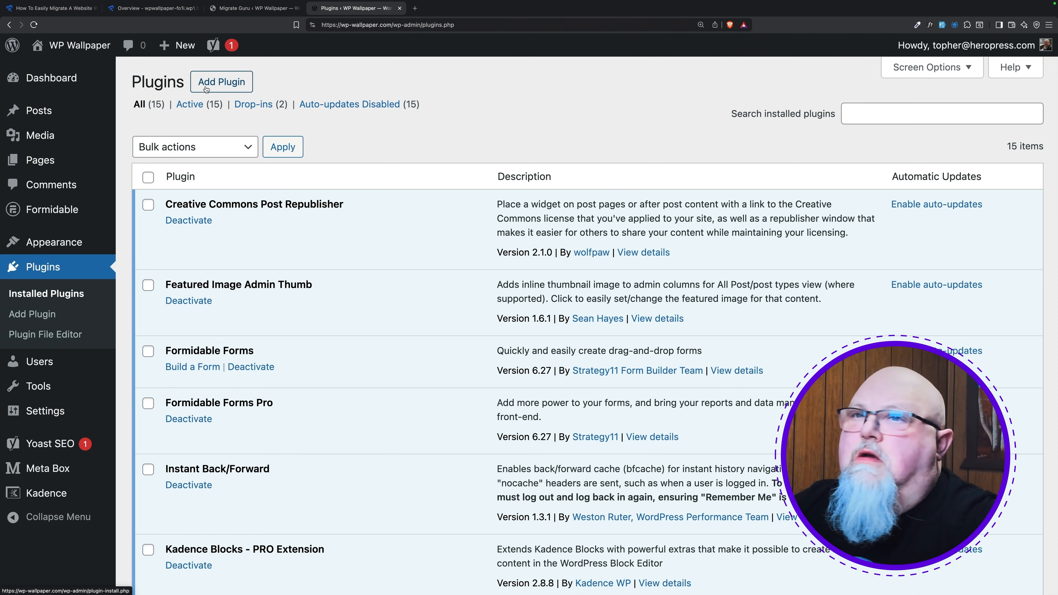
{"action": "left_click", "coordinate": [206, 88]}
{"action": "left_click", "coordinate": [811, 143]}
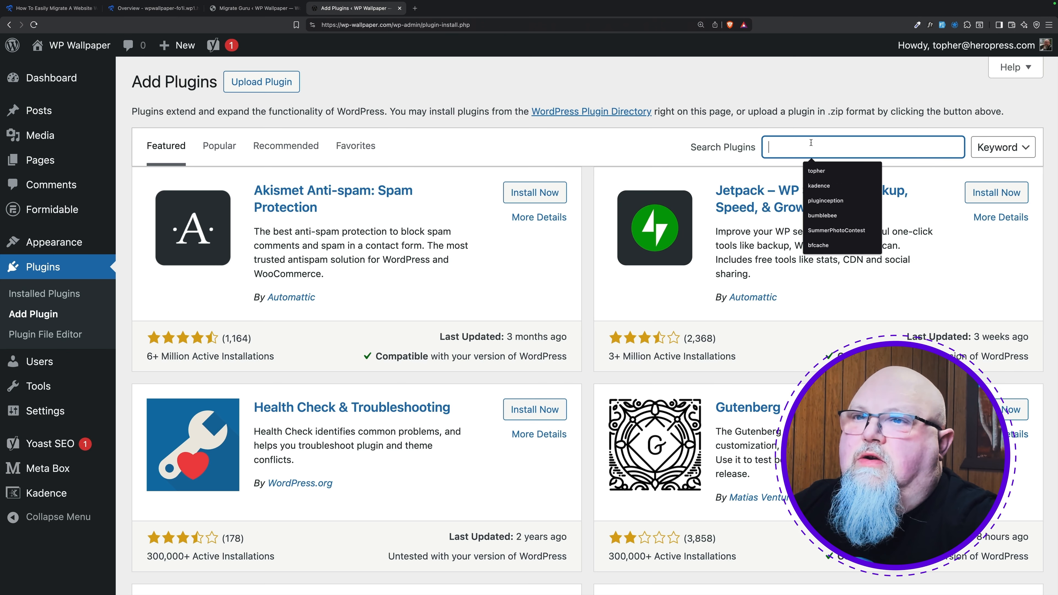
{"action": "type", "text": "migrate guru"}
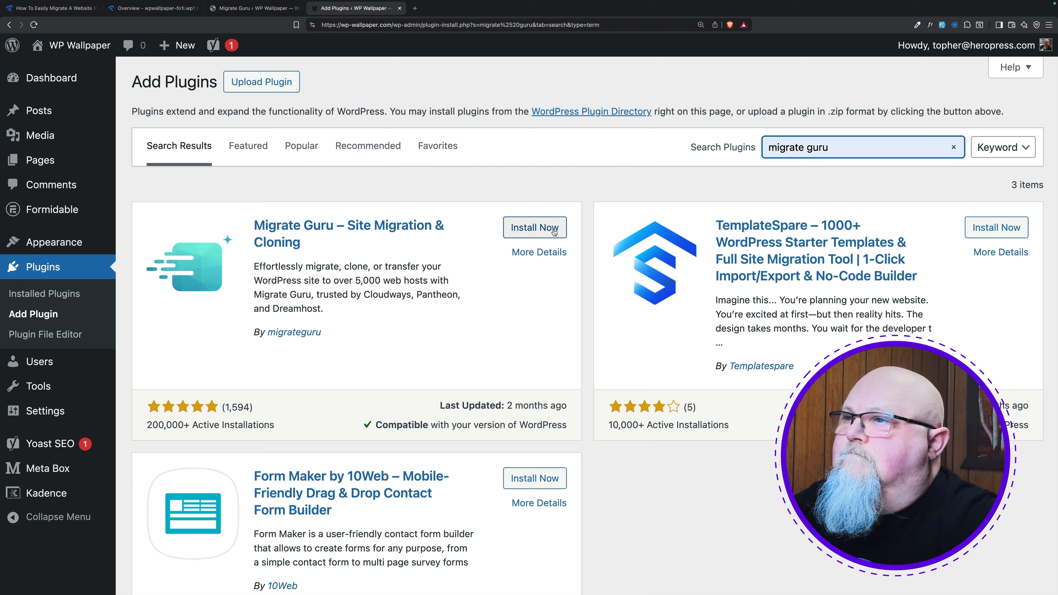
{"action": "left_click", "coordinate": [543, 229]}
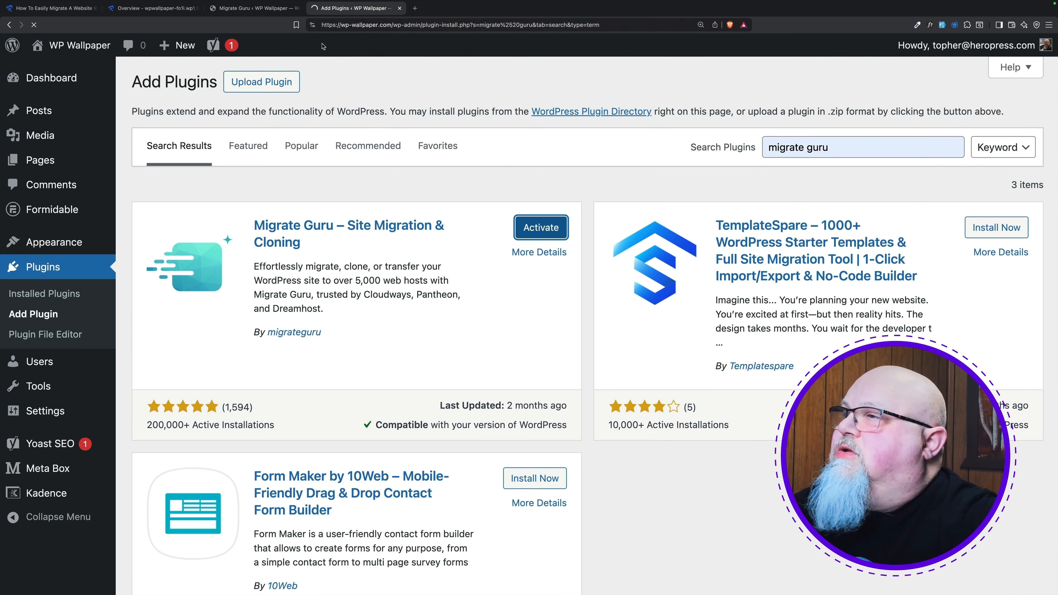
{"action": "left_click", "coordinate": [254, 9]}
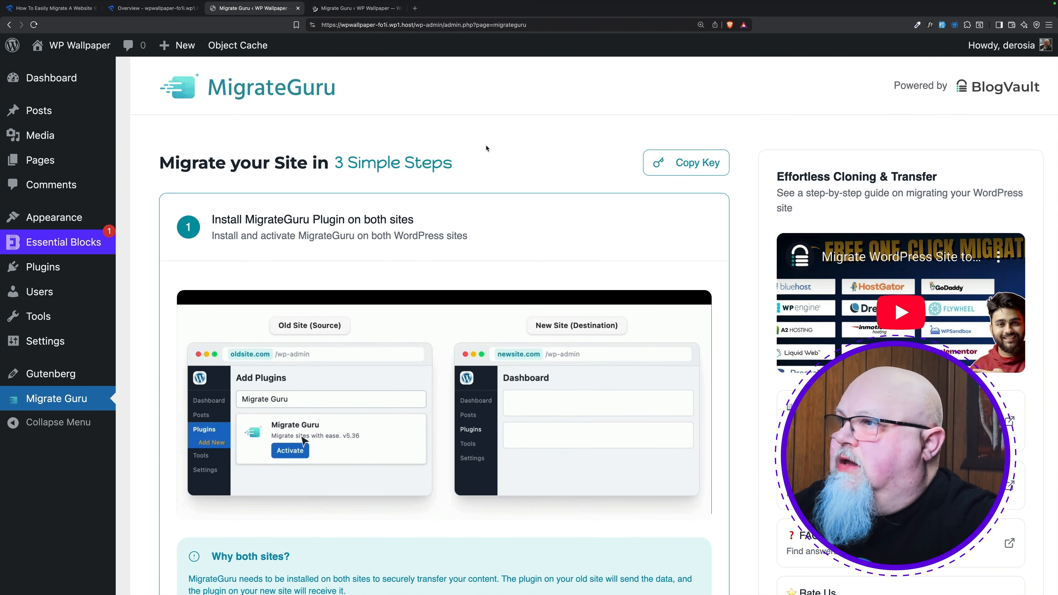
Step: Confirm 'Yes, I've Installed It' and copy the new site's migration key from the Copy Key modal
{"action": "scroll", "coordinate": [611, 184], "scroll_direction": "down", "scroll_amount": 10}
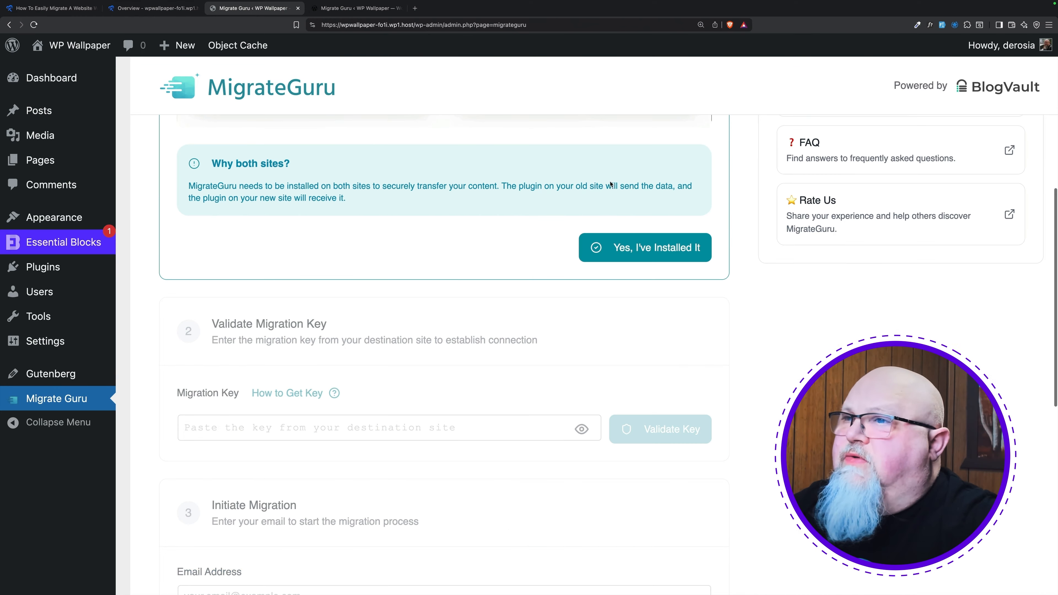
{"action": "left_click", "coordinate": [630, 246]}
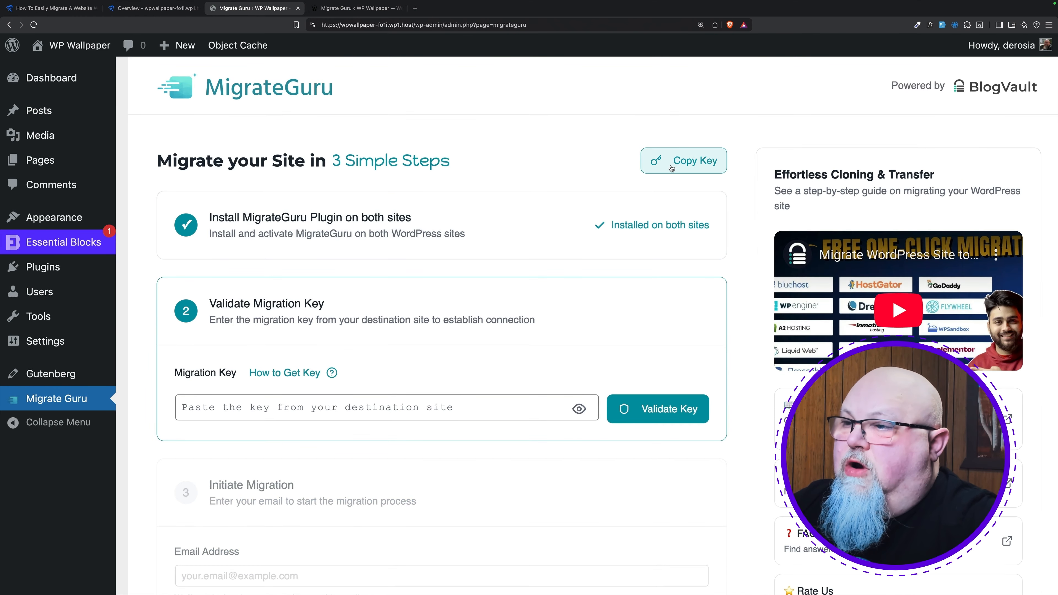
{"action": "left_click", "coordinate": [673, 166]}
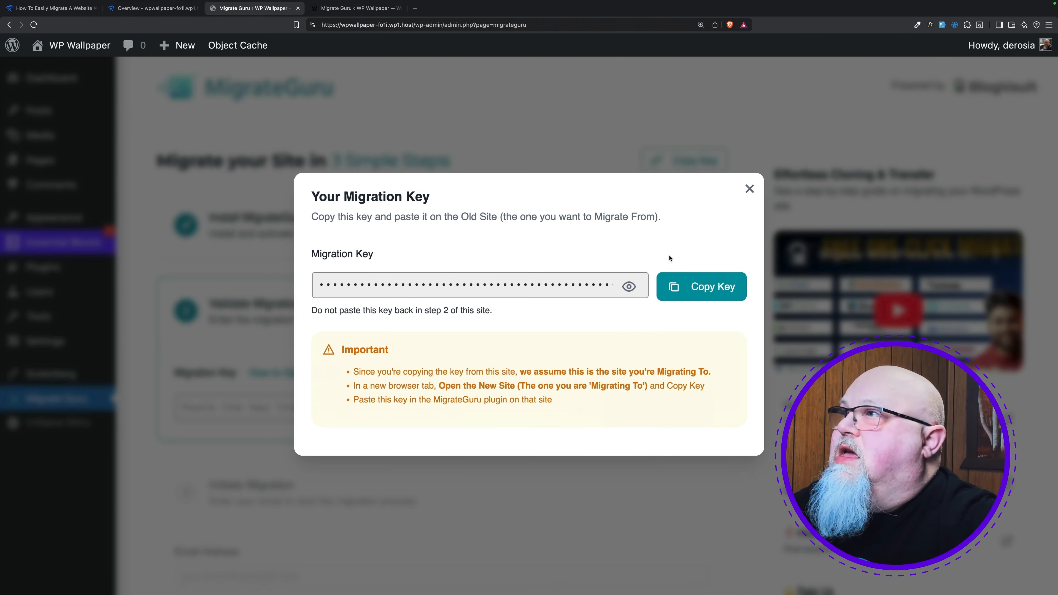
{"action": "left_click", "coordinate": [685, 287]}
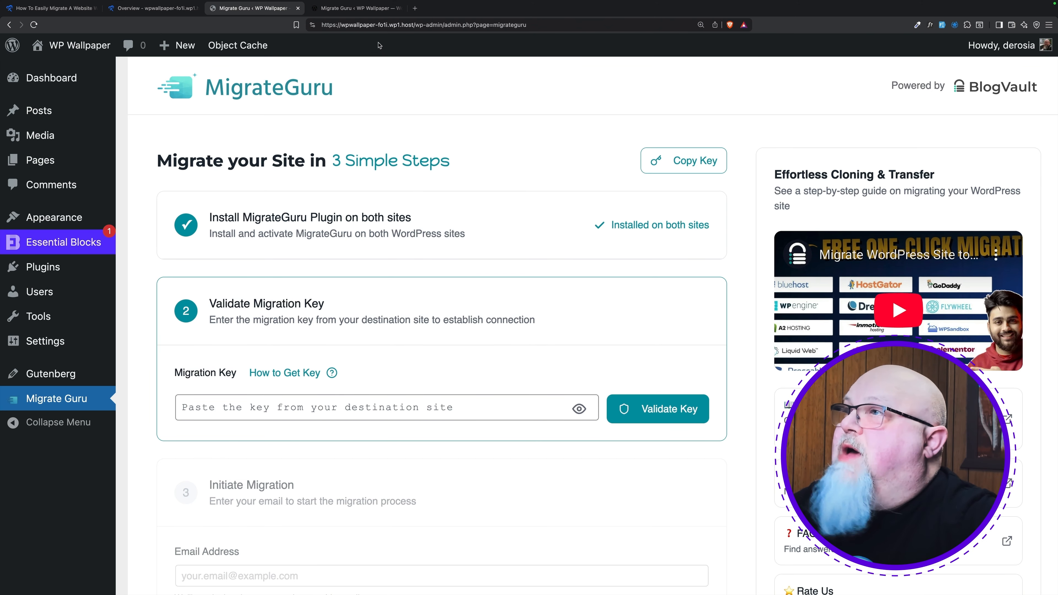
{"action": "left_click", "coordinate": [354, 8]}
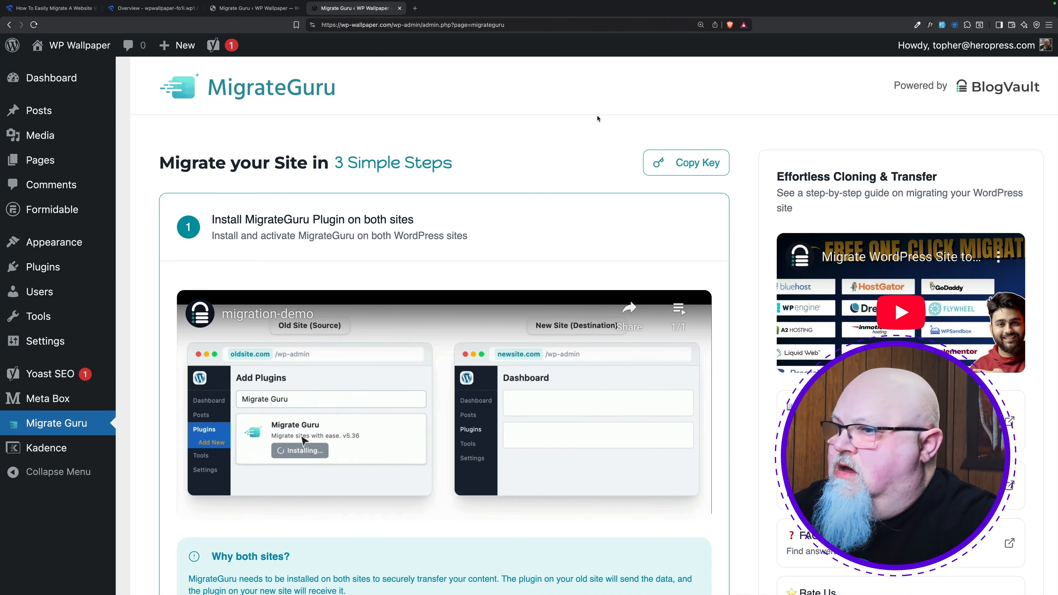
Step: Paste the new site's migration key on the old site and validate it
{"action": "scroll", "coordinate": [597, 118], "scroll_direction": "down", "scroll_amount": 8}
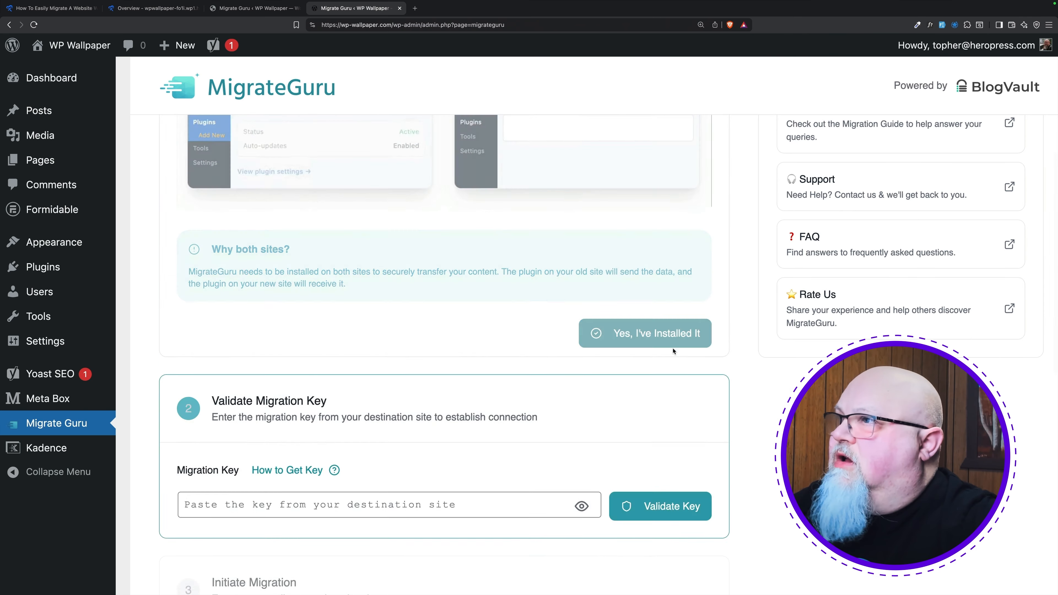
{"action": "scroll", "coordinate": [675, 344], "scroll_direction": "down", "scroll_amount": 10}
{"action": "scroll", "coordinate": [312, 156], "scroll_direction": "up", "scroll_amount": 5}
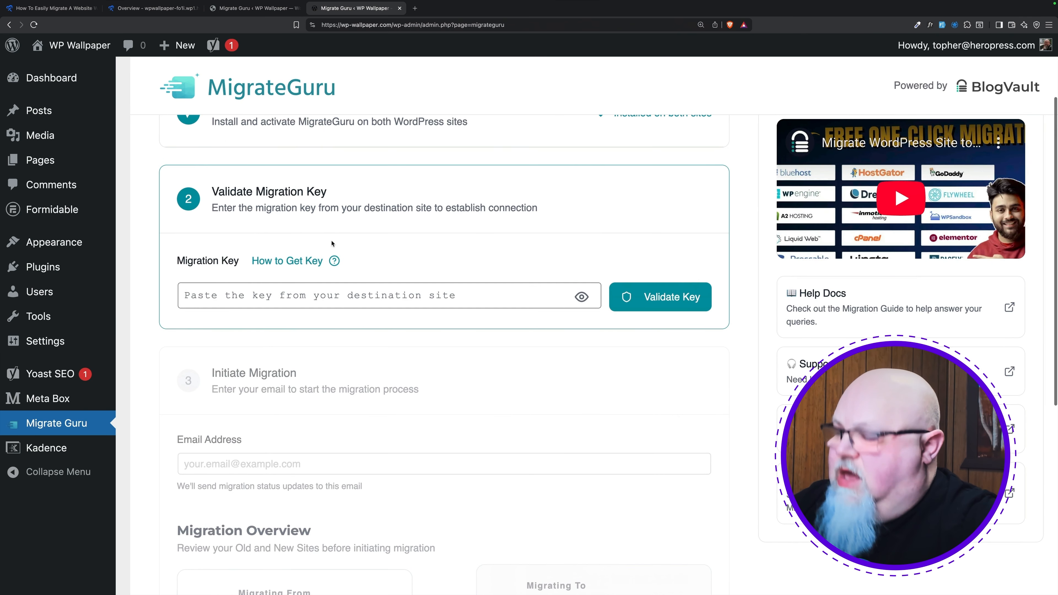
{"action": "left_click", "coordinate": [291, 295]}
{"action": "key", "text": "super+v"}
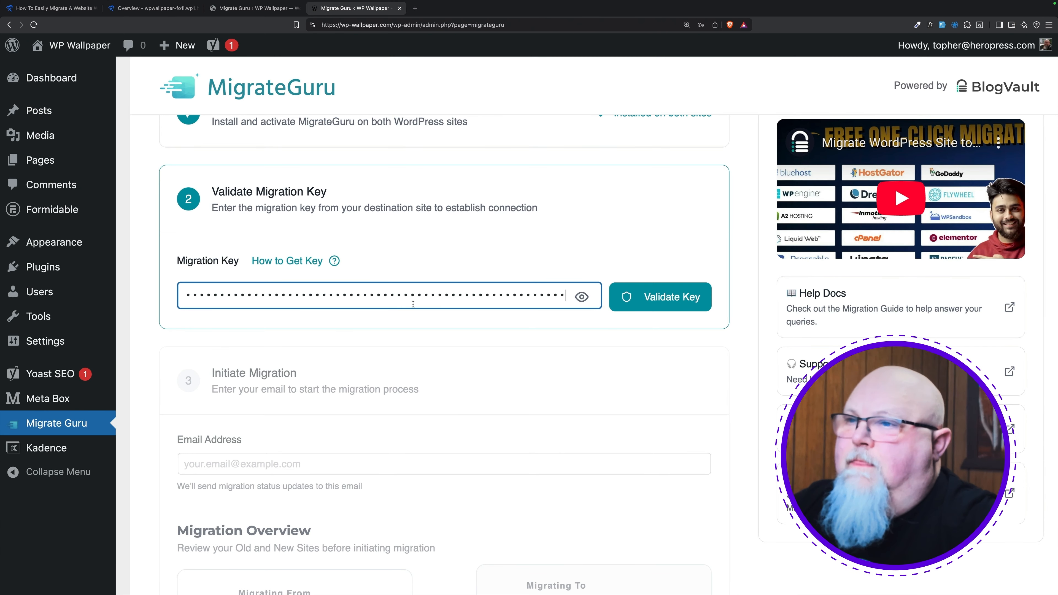
{"action": "left_click", "coordinate": [647, 310]}
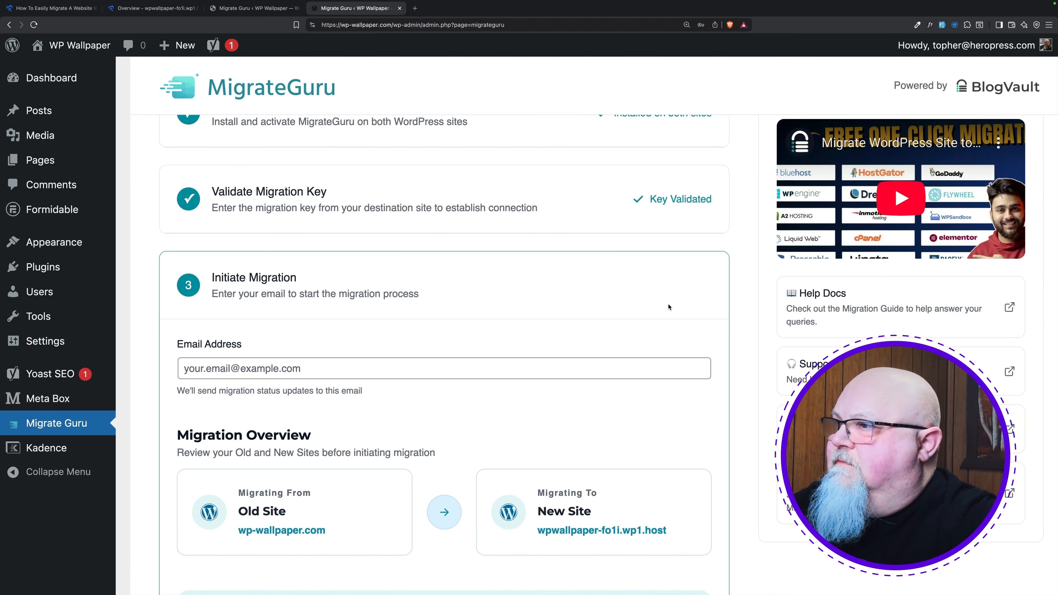
Step: Enter the notification e-mail address for migration status updates
{"action": "scroll", "coordinate": [671, 308], "scroll_direction": "down", "scroll_amount": 3}
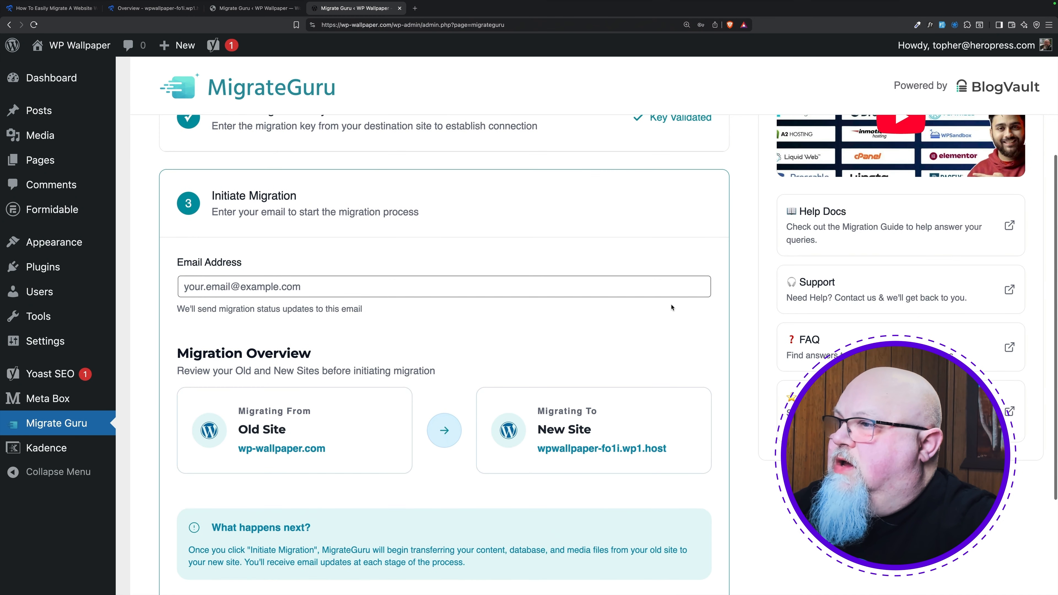
{"action": "left_click", "coordinate": [365, 240]}
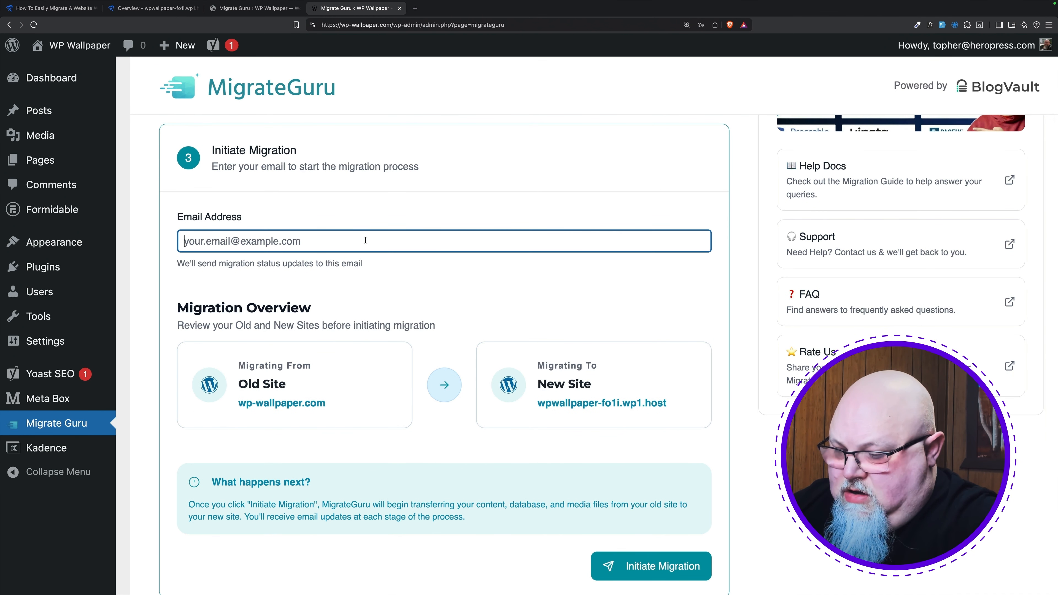
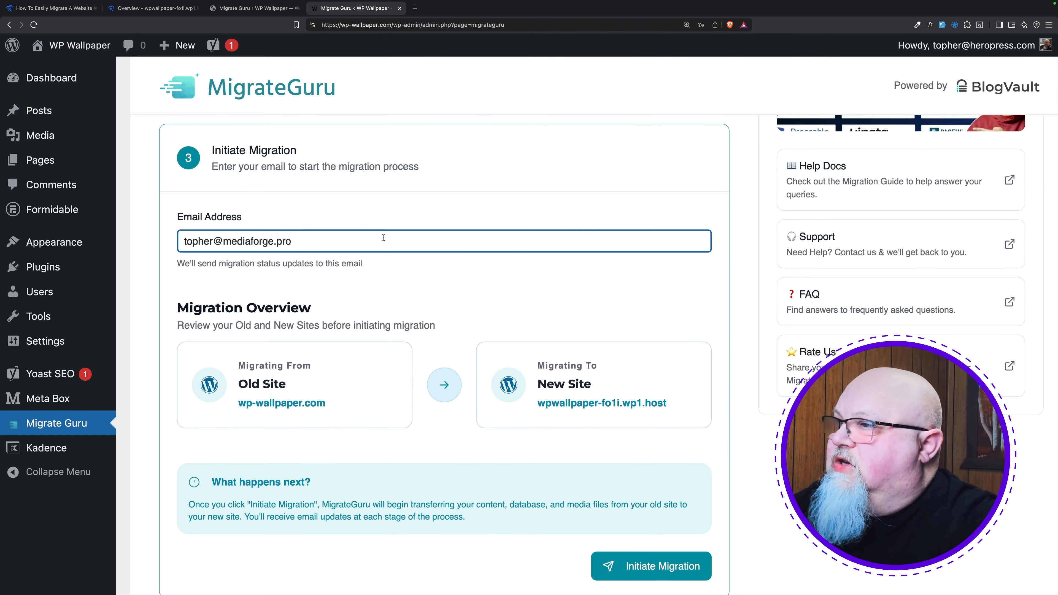
{"action": "scroll", "coordinate": [383, 237], "scroll_direction": "down", "scroll_amount": 3}
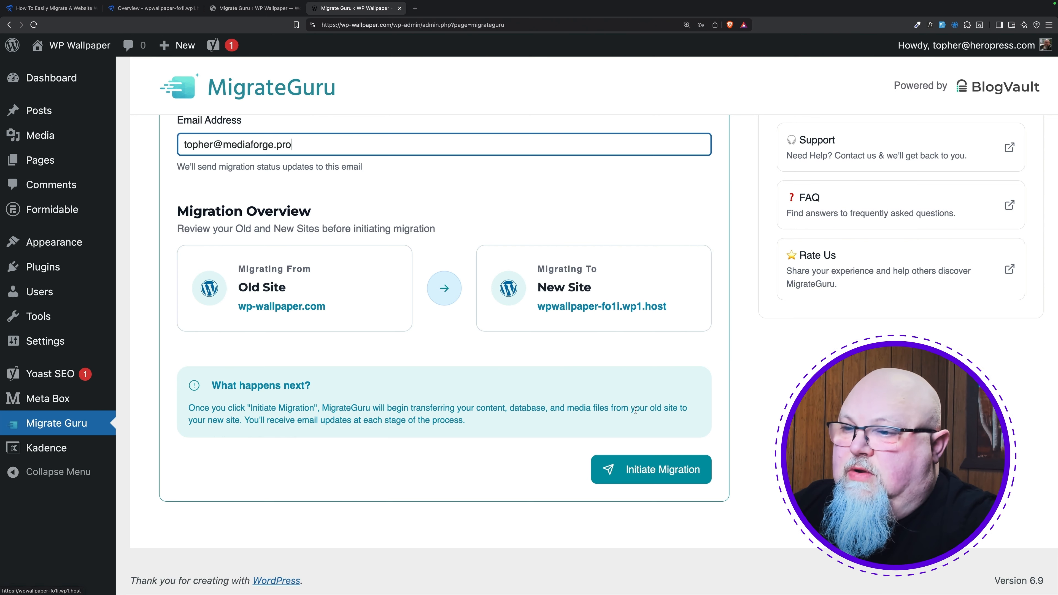
Step: Initiate the migration and follow its progress on the zoomed-in BlogVault page
{"action": "left_click", "coordinate": [686, 469]}
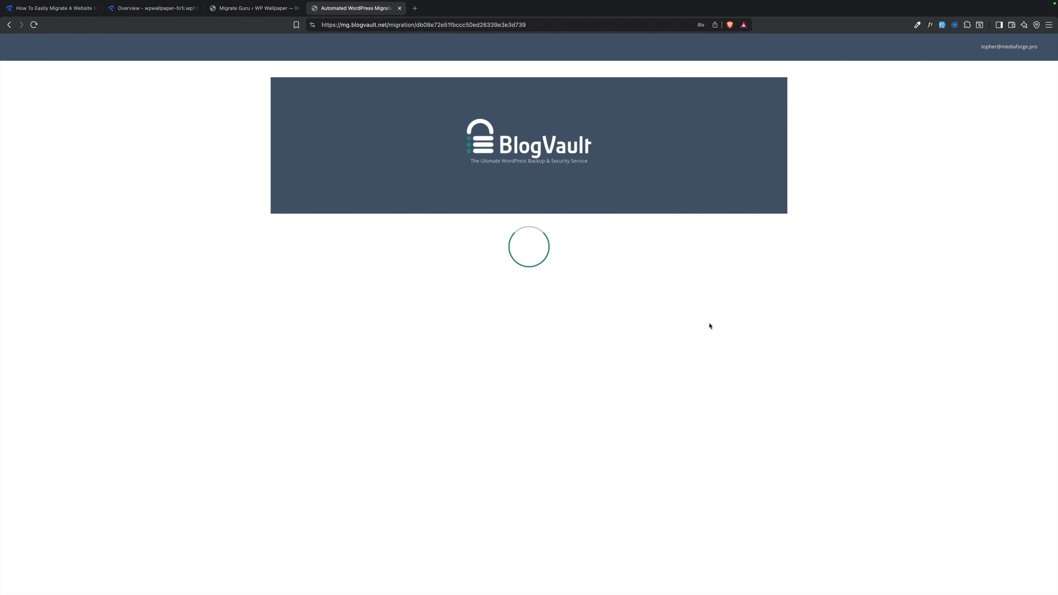
{"action": "key", "text": "super+plus"}
{"action": "key", "text": "super+plus"}
{"action": "key", "text": "super+plus"}
{"action": "key", "text": "super+plus"}
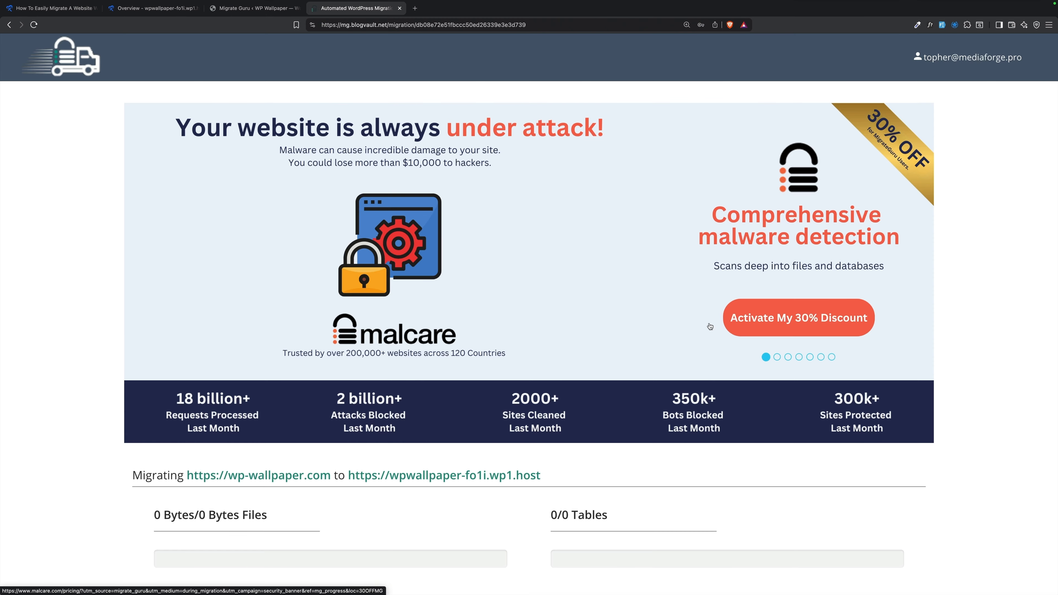
{"action": "scroll", "coordinate": [710, 327], "scroll_direction": "down", "scroll_amount": 5}
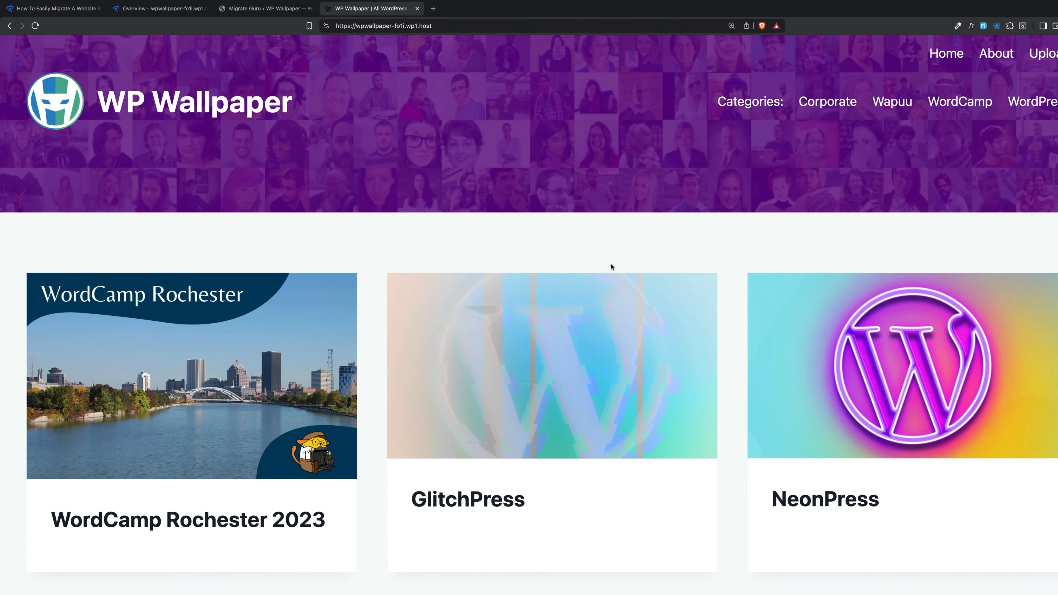
Step: Log back into the migrated site with the original account username and password, with Remember Me, and open the Dashboard
{"action": "scroll", "coordinate": [742, 294], "scroll_direction": "down", "scroll_amount": 10}
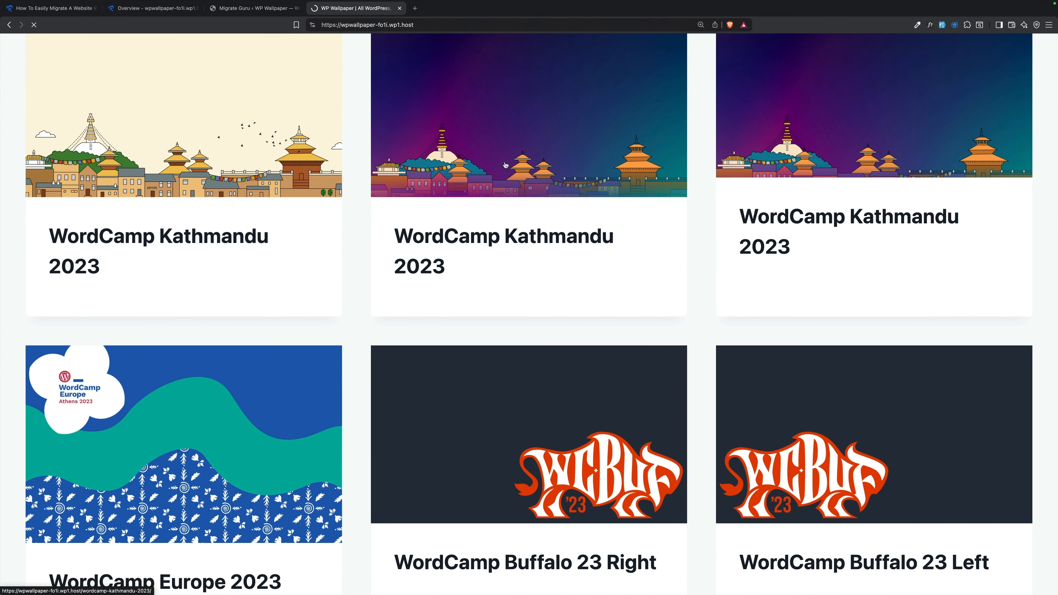
{"action": "scroll", "coordinate": [508, 156], "scroll_direction": "down", "scroll_amount": 10}
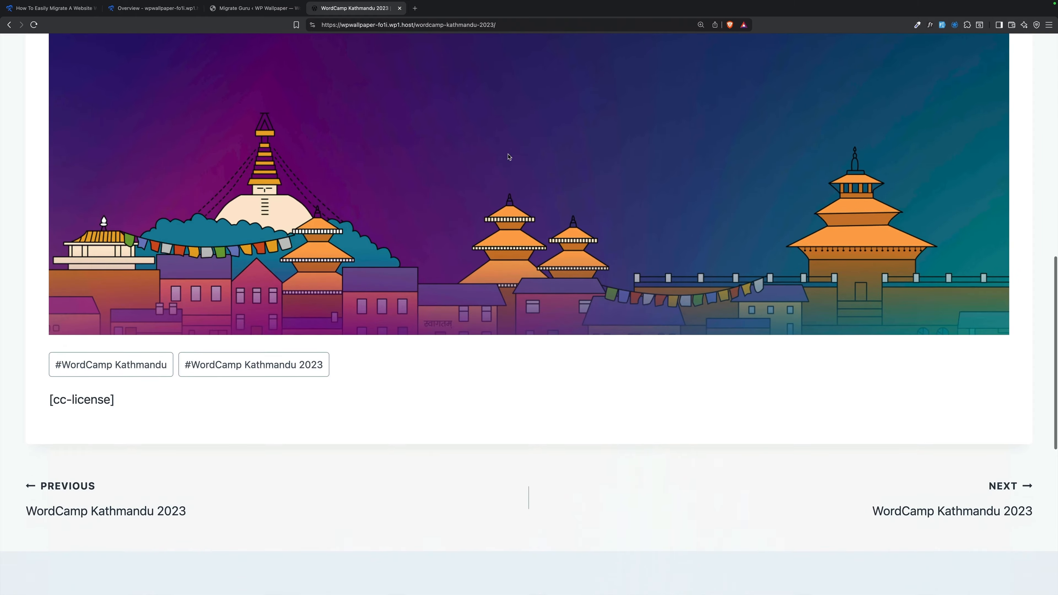
{"action": "scroll", "coordinate": [509, 157], "scroll_direction": "up", "scroll_amount": 6}
{"action": "scroll", "coordinate": [509, 157], "scroll_direction": "up", "scroll_amount": 5}
{"action": "left_click", "coordinate": [238, 8]}
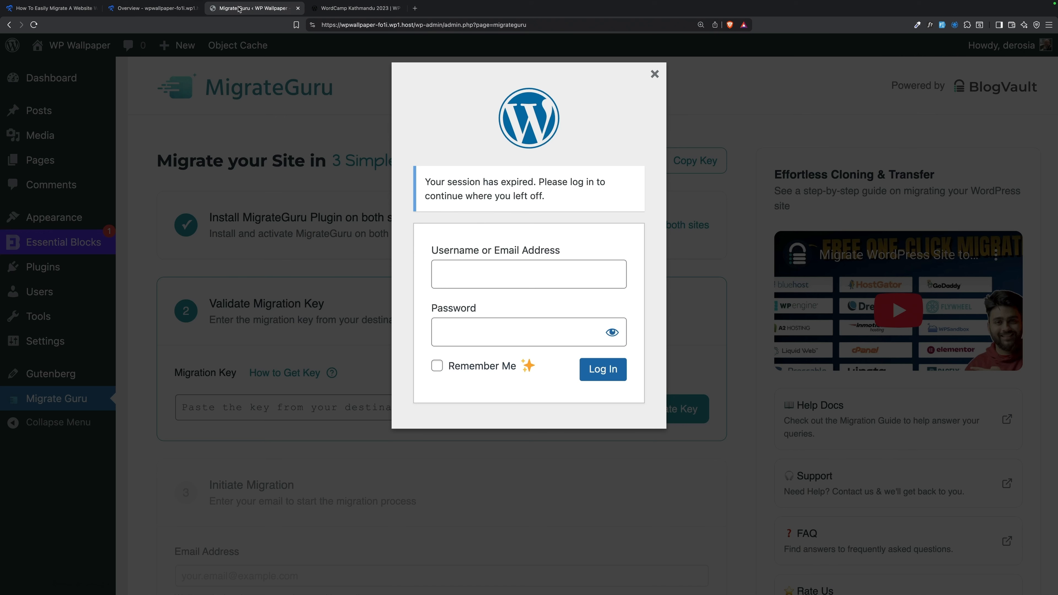
{"action": "left_click", "coordinate": [529, 278]}
{"action": "type", "text": "topher"}
{"action": "key", "text": "Tab"}
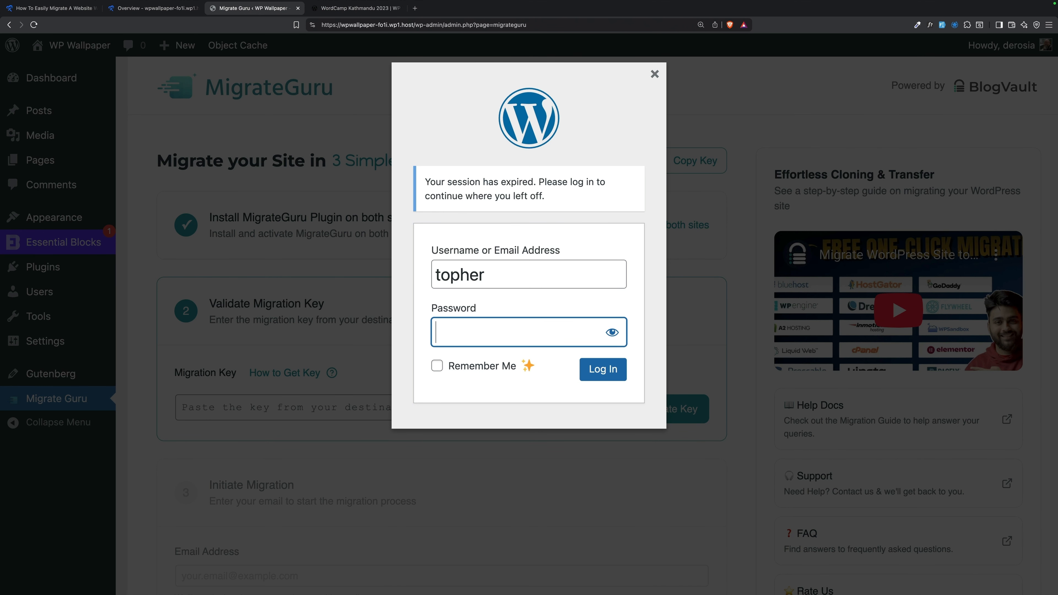
{"action": "type", "text": "••••••••••••••••"}
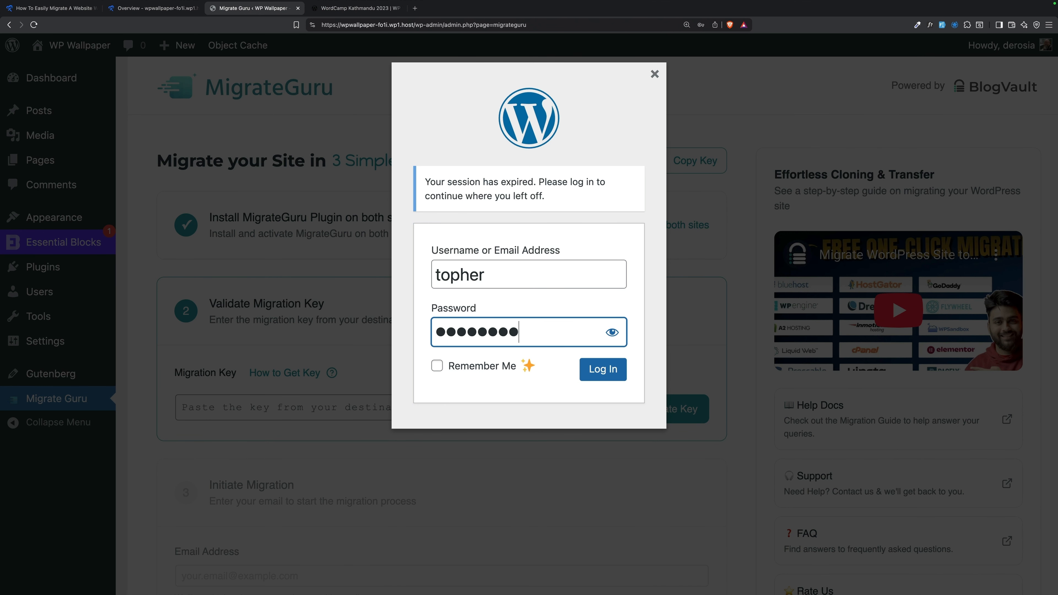
{"action": "left_click", "coordinate": [438, 366]}
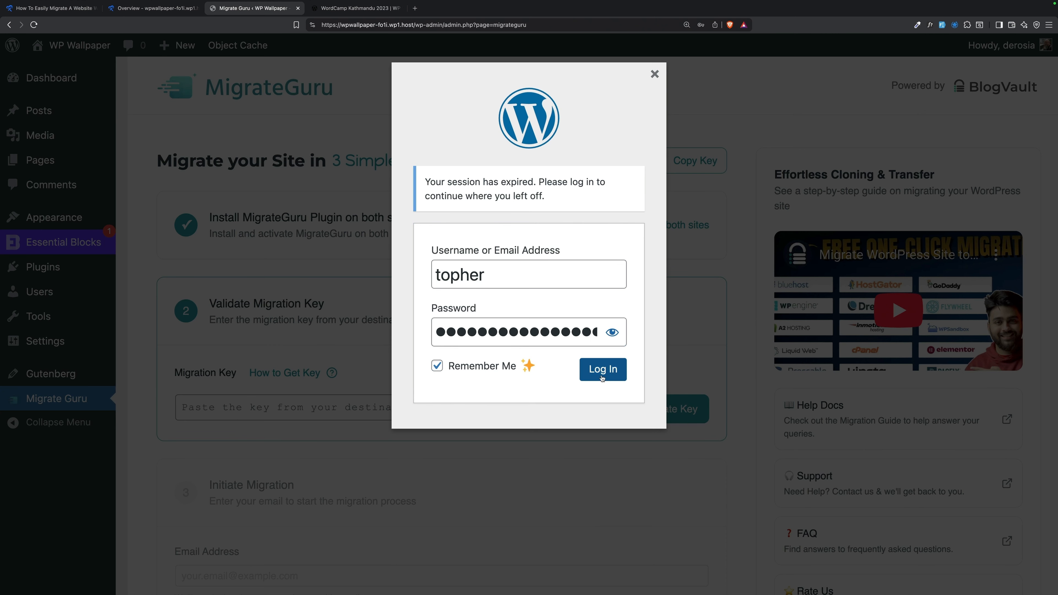
{"action": "left_click", "coordinate": [603, 369]}
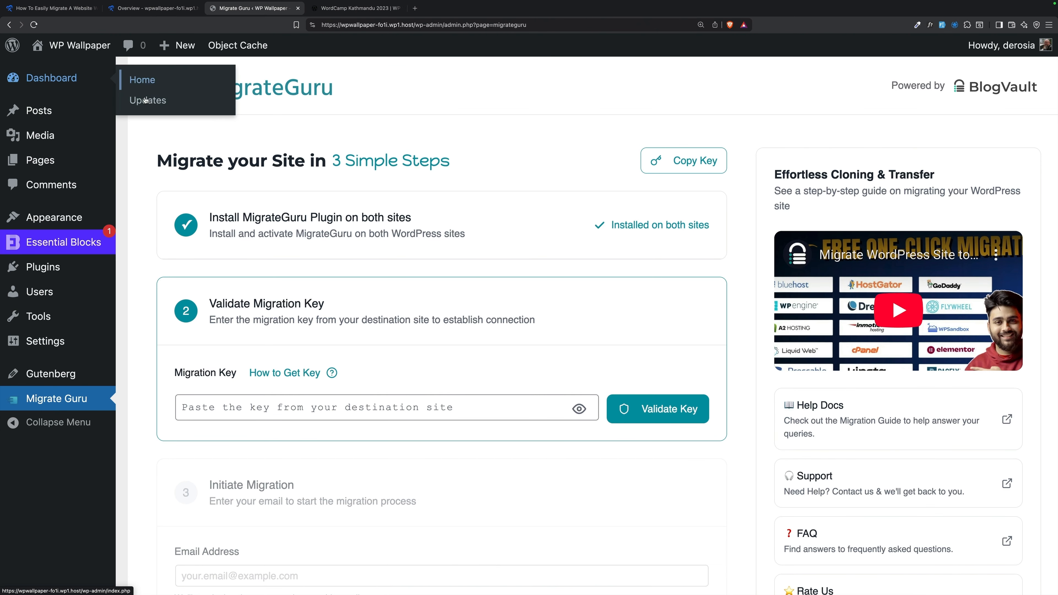
{"action": "mouse_move", "coordinate": [55, 50]}
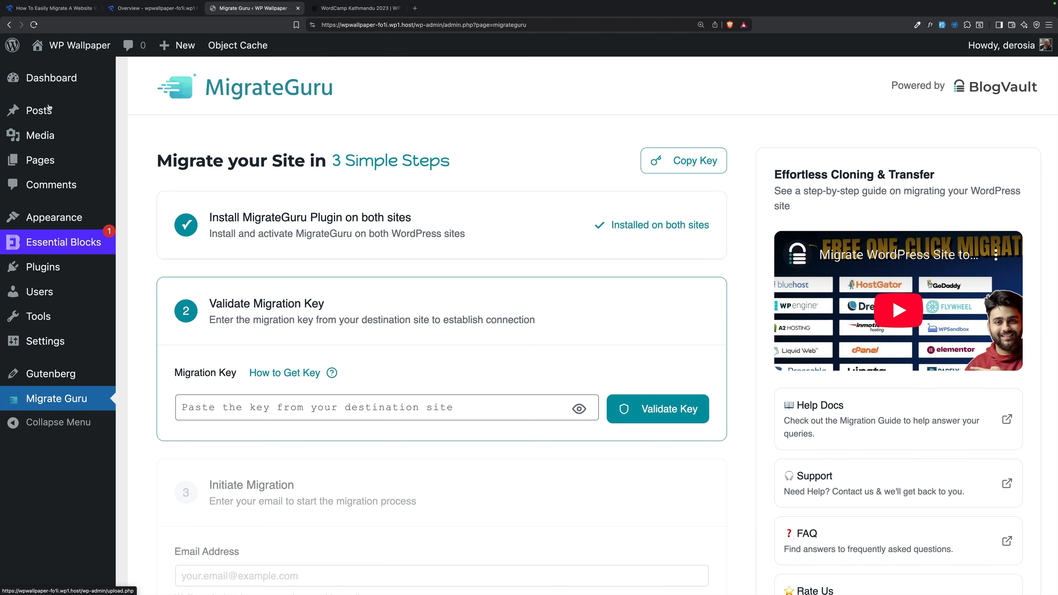
{"action": "left_click", "coordinate": [13, 77]}
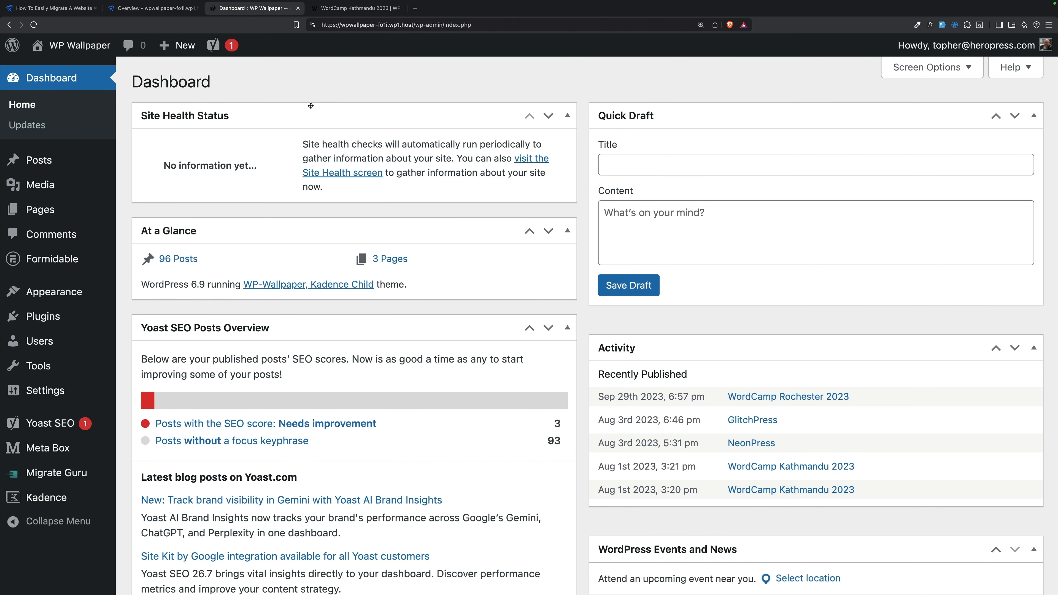
Step: Deactivate Migrate Guru on the migrated site, then delete it and confirm with OK
{"action": "scroll", "coordinate": [428, 360], "scroll_direction": "down", "scroll_amount": 5}
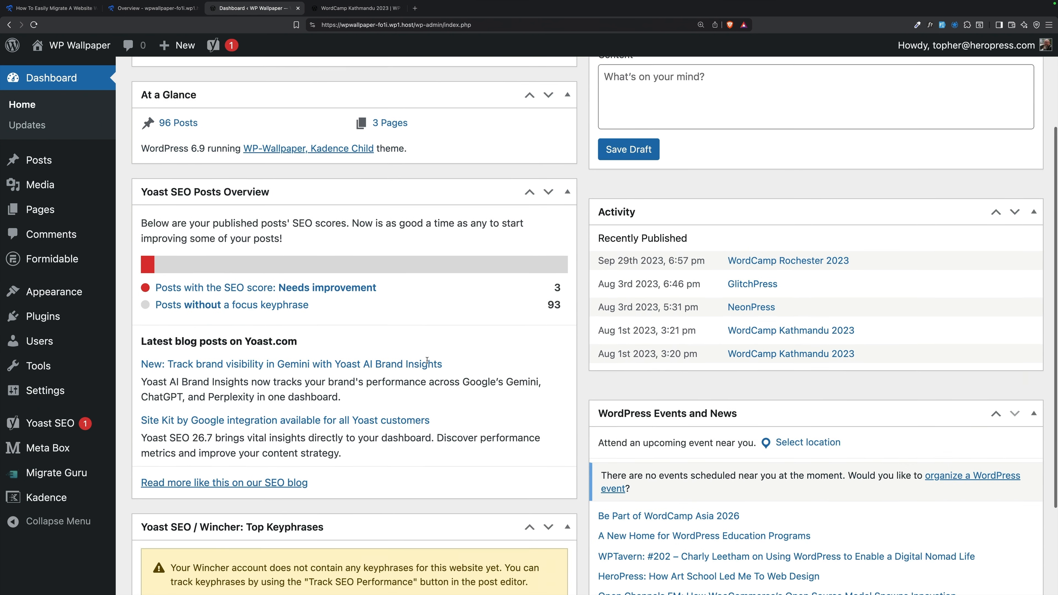
{"action": "scroll", "coordinate": [428, 361], "scroll_direction": "up", "scroll_amount": 5}
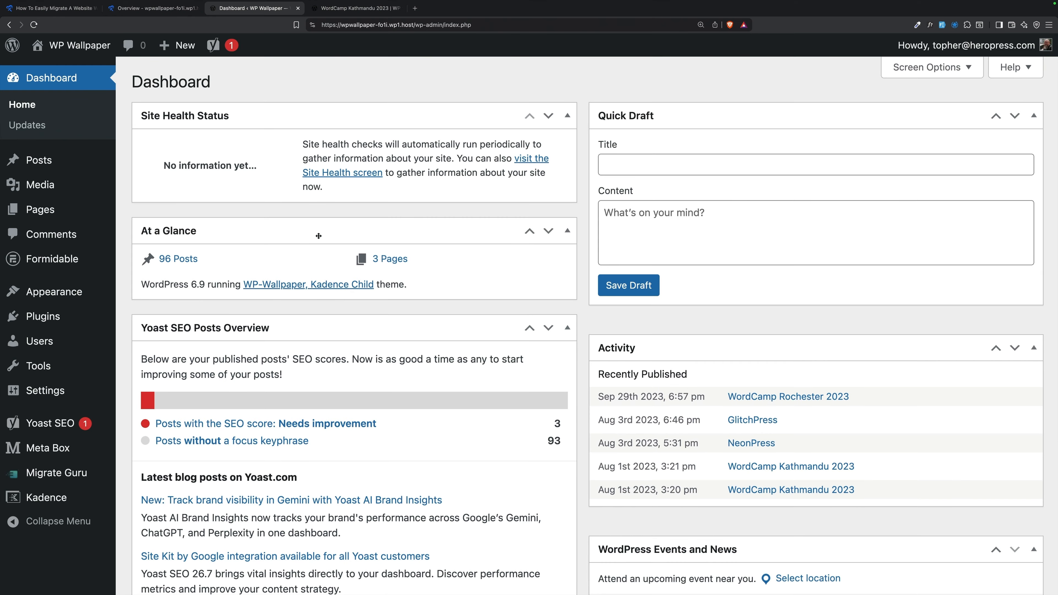
{"action": "mouse_move", "coordinate": [59, 458]}
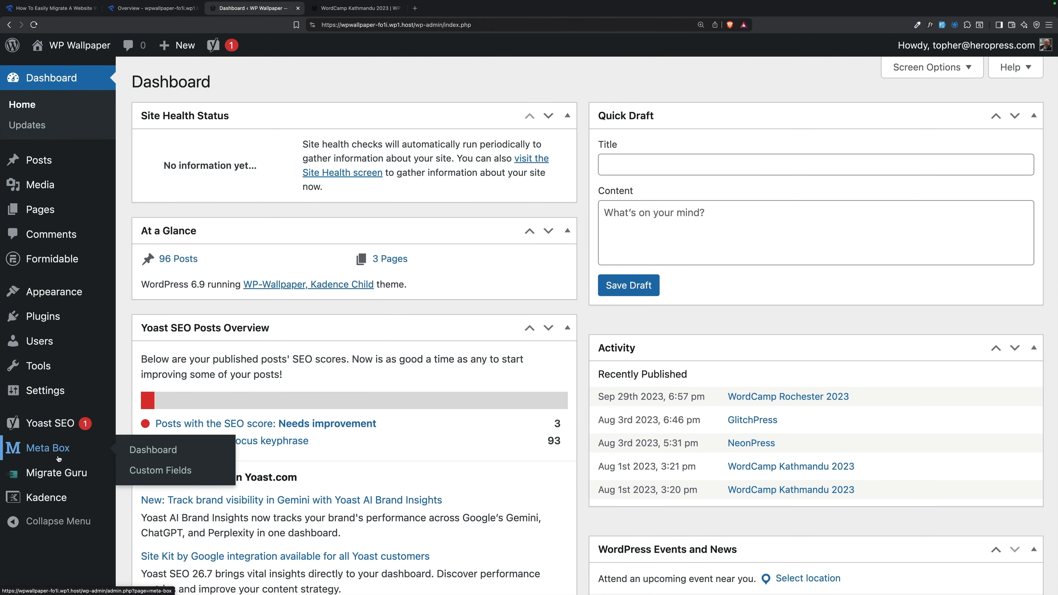
{"action": "mouse_move", "coordinate": [49, 312]}
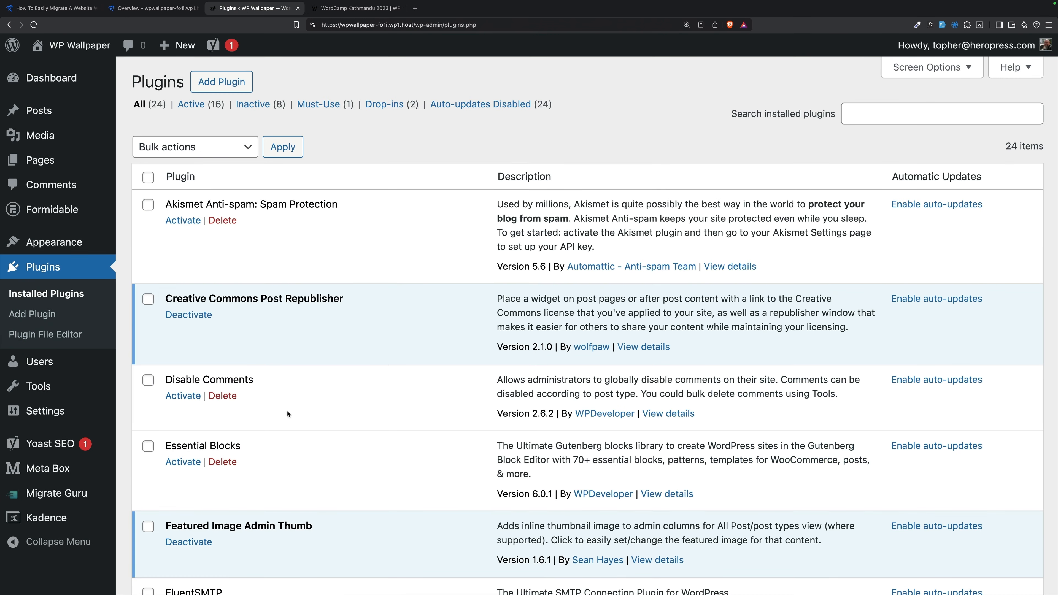
{"action": "scroll", "coordinate": [289, 415], "scroll_direction": "down", "scroll_amount": 10}
{"action": "scroll", "coordinate": [288, 414], "scroll_direction": "down", "scroll_amount": 8}
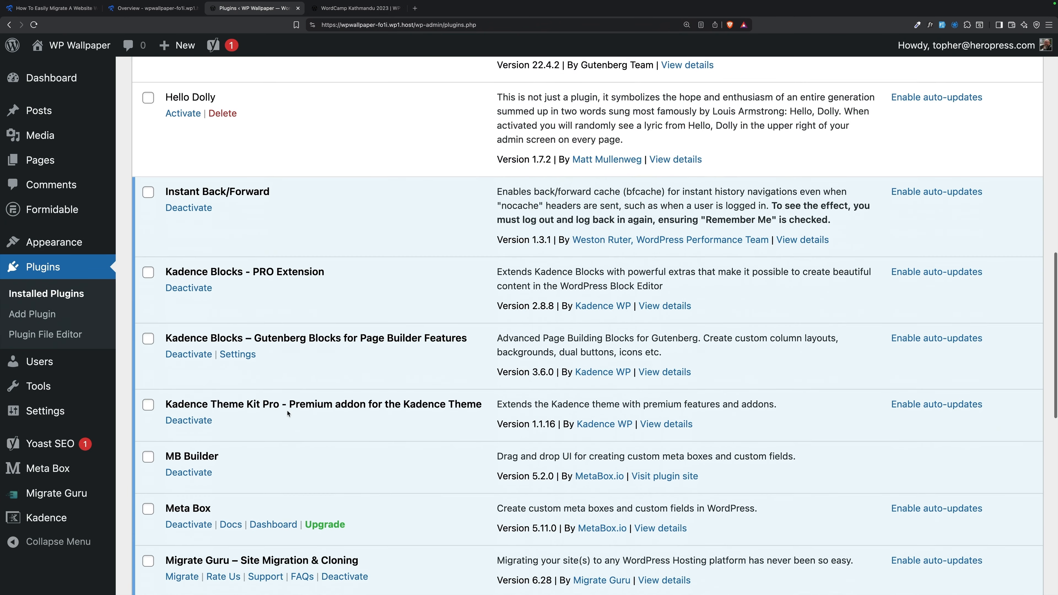
{"action": "scroll", "coordinate": [288, 413], "scroll_direction": "down", "scroll_amount": 3}
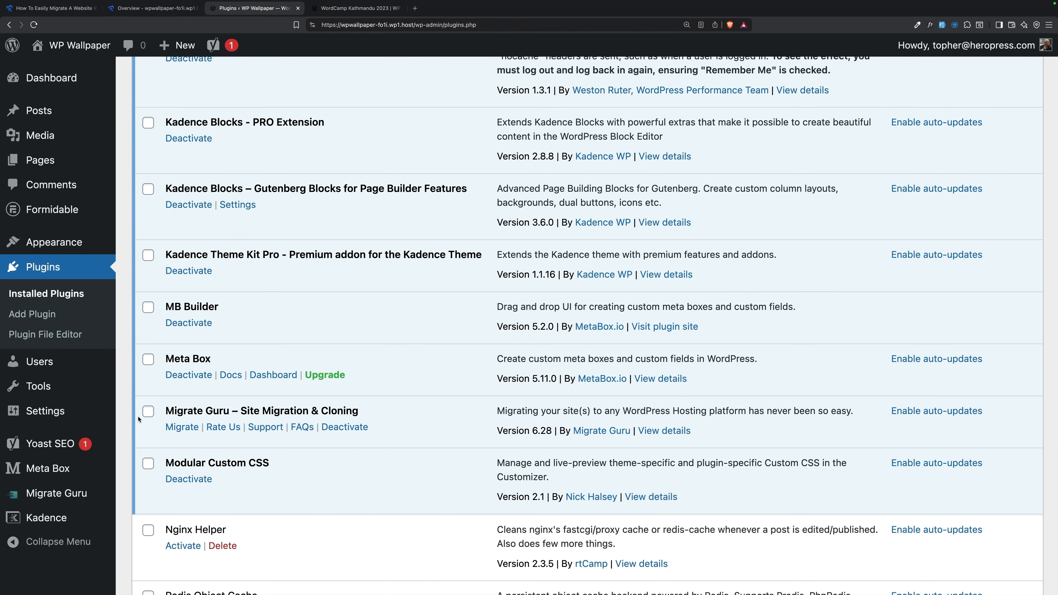
{"action": "left_click", "coordinate": [335, 428]}
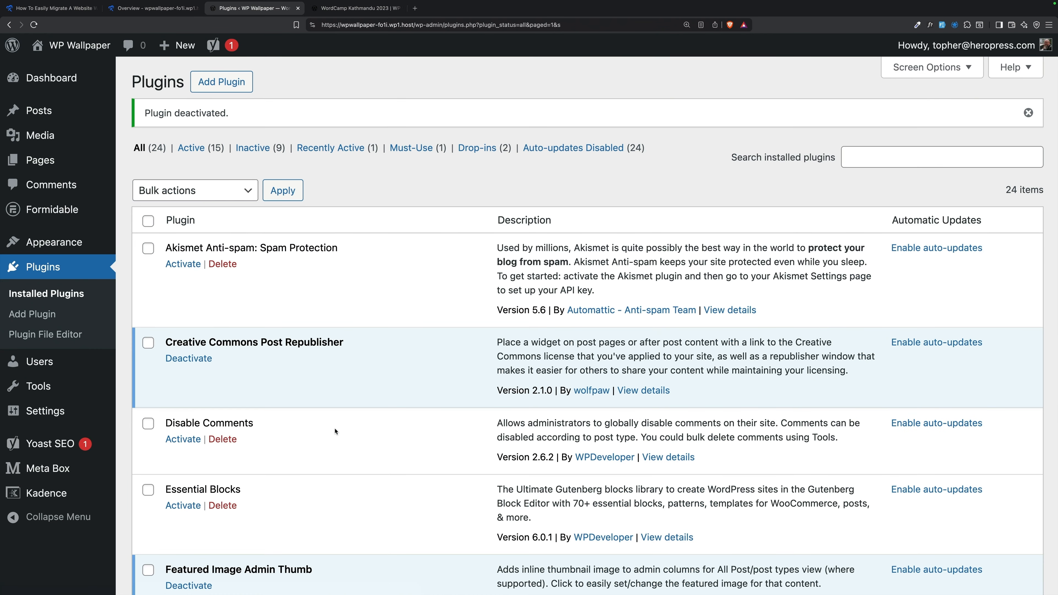
{"action": "scroll", "coordinate": [335, 431], "scroll_direction": "down", "scroll_amount": 12}
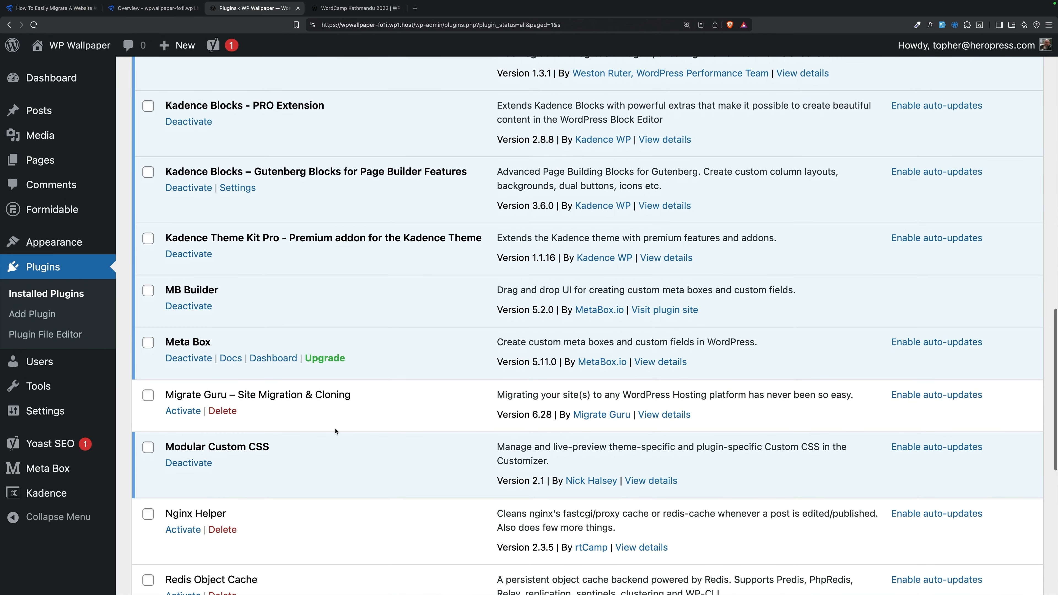
{"action": "left_click", "coordinate": [223, 412]}
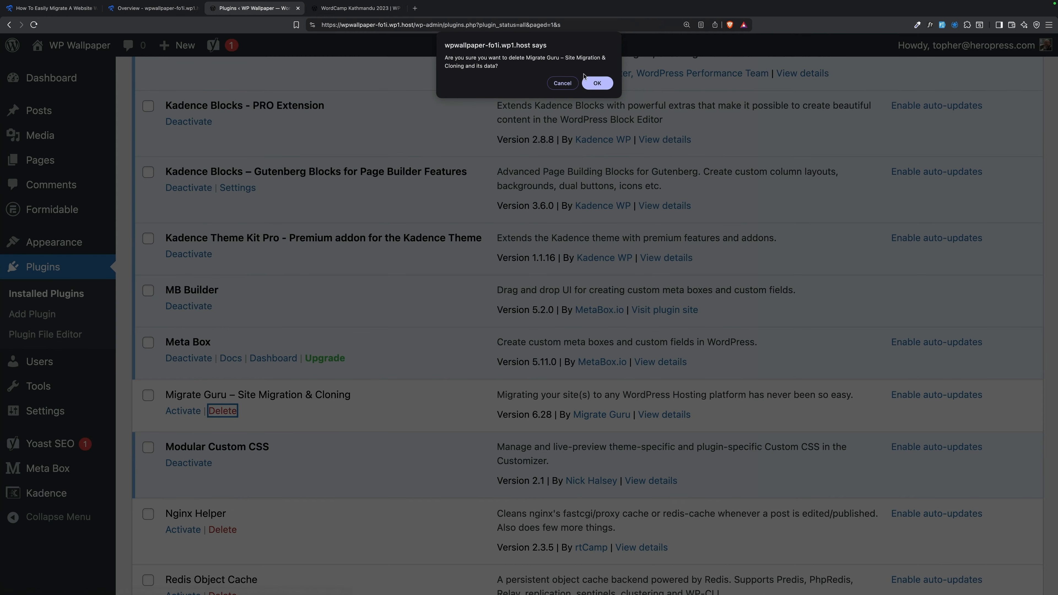
{"action": "left_click", "coordinate": [596, 83]}
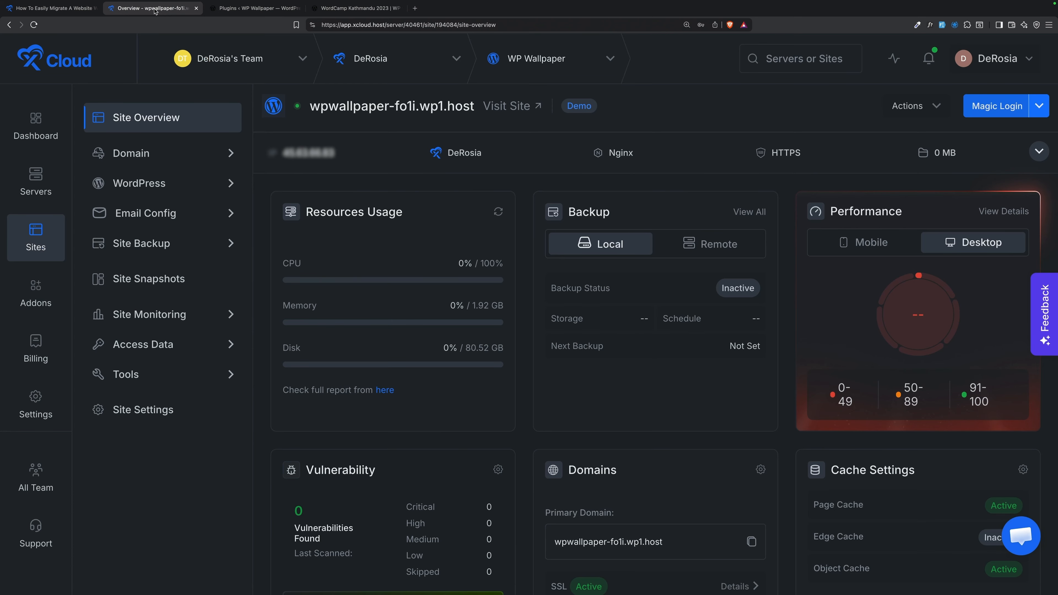
{"action": "left_click", "coordinate": [152, 8]}
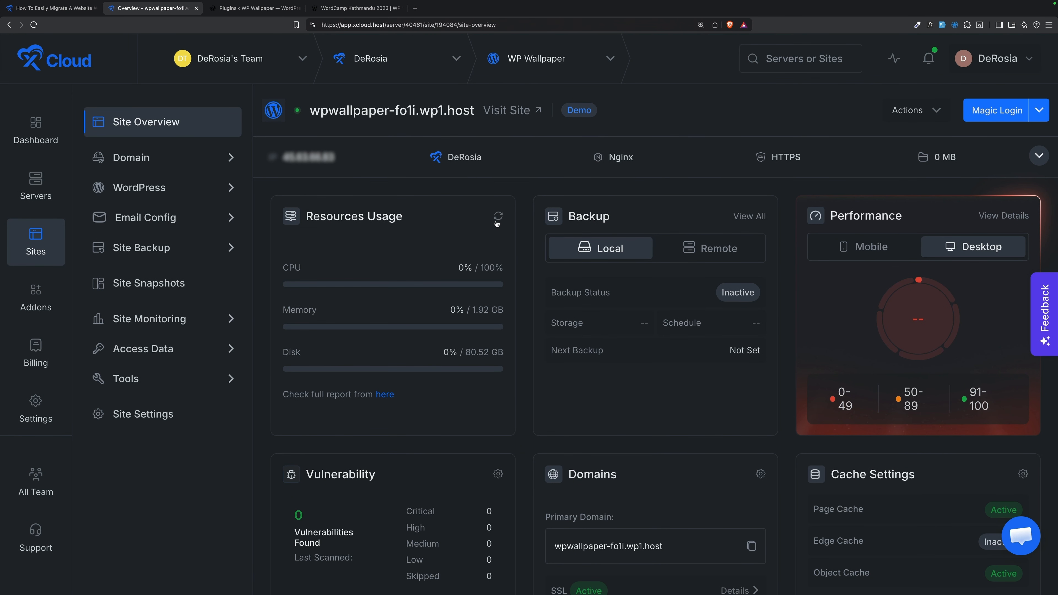
Step: Go from the xCloud Site Overview to the migrated WP Wallpaper home page at wpwallpaper-fo1i.wp1.host
{"action": "scroll", "coordinate": [662, 253], "scroll_direction": "down", "scroll_amount": 5}
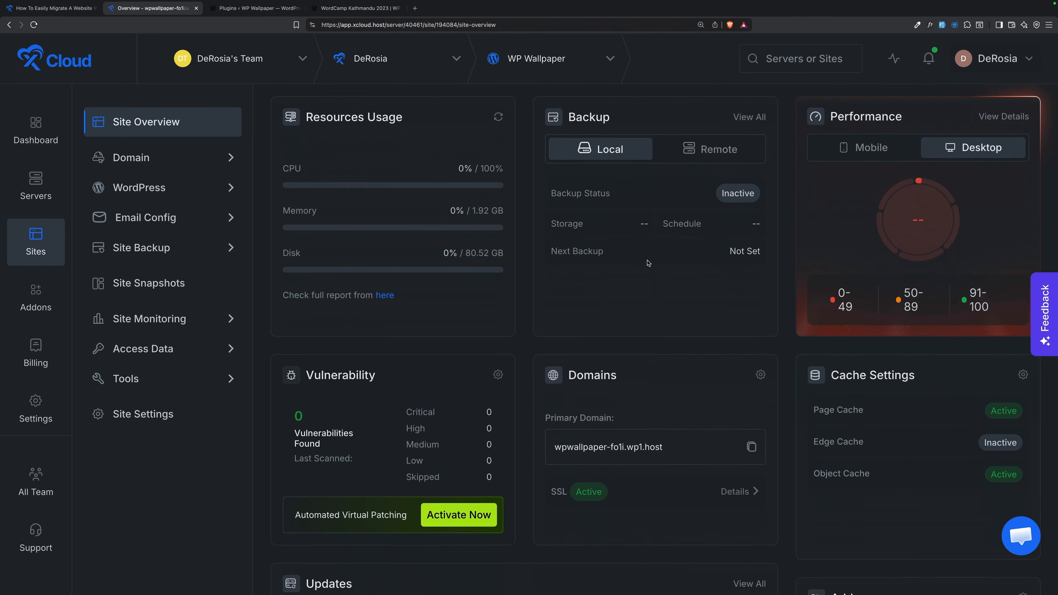
{"action": "scroll", "coordinate": [650, 261], "scroll_direction": "up", "scroll_amount": 5}
{"action": "scroll", "coordinate": [641, 255], "scroll_direction": "up", "scroll_amount": 1}
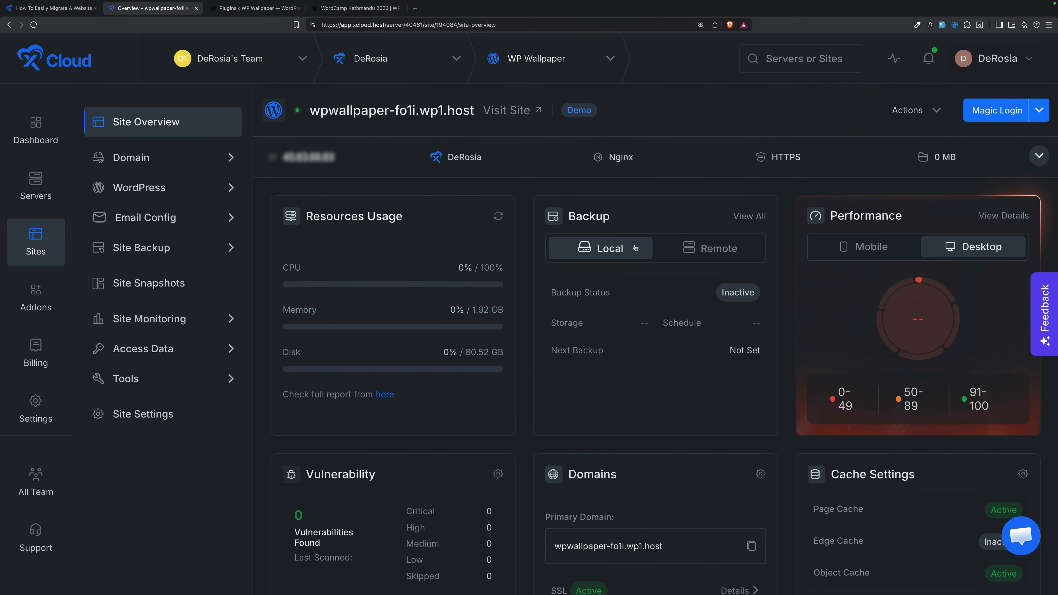
{"action": "left_click", "coordinate": [354, 8]}
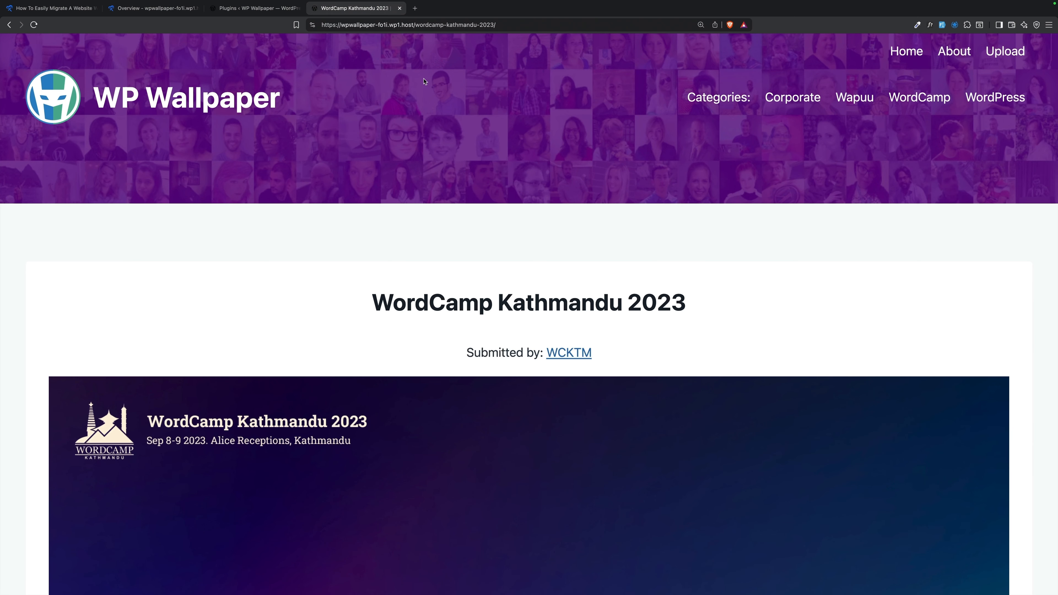
{"action": "left_click", "coordinate": [123, 113]}
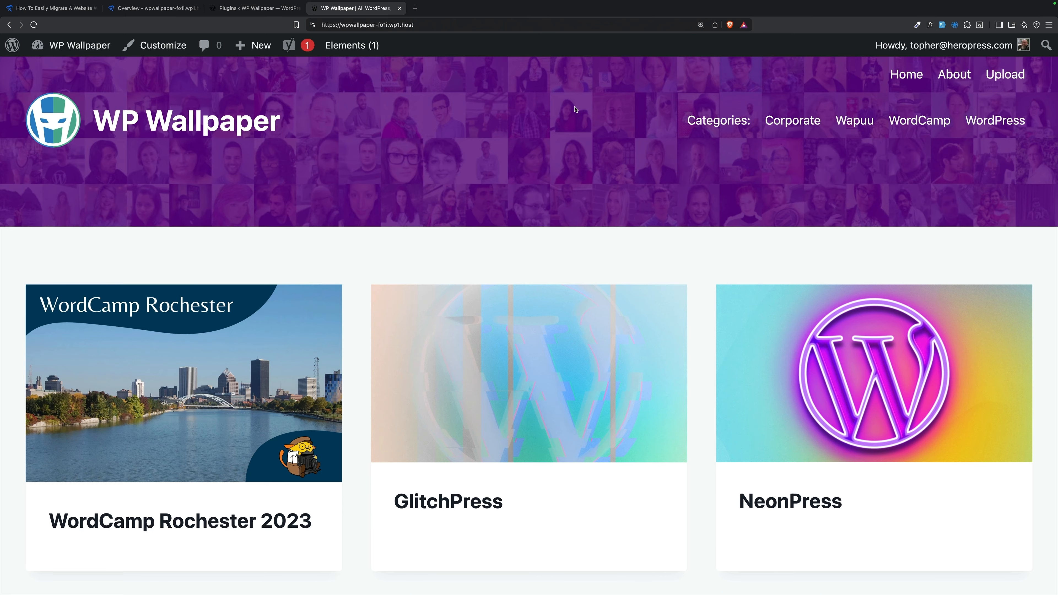
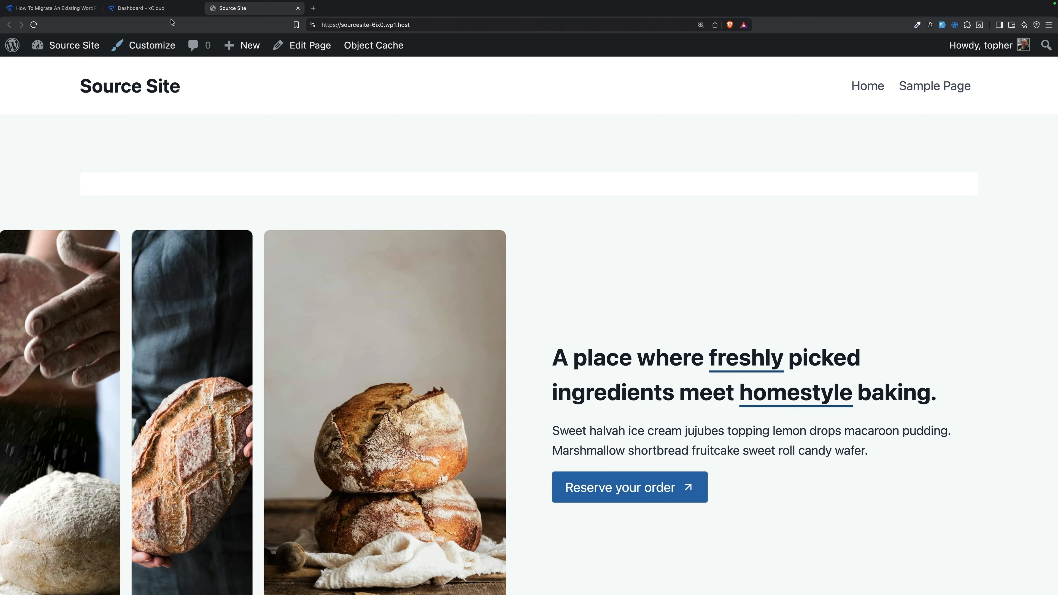
Step: Switch to the xCloud dashboard tab showing the sourcesite-6ix0.wp1.host site overview
{"action": "left_click", "coordinate": [142, 8]}
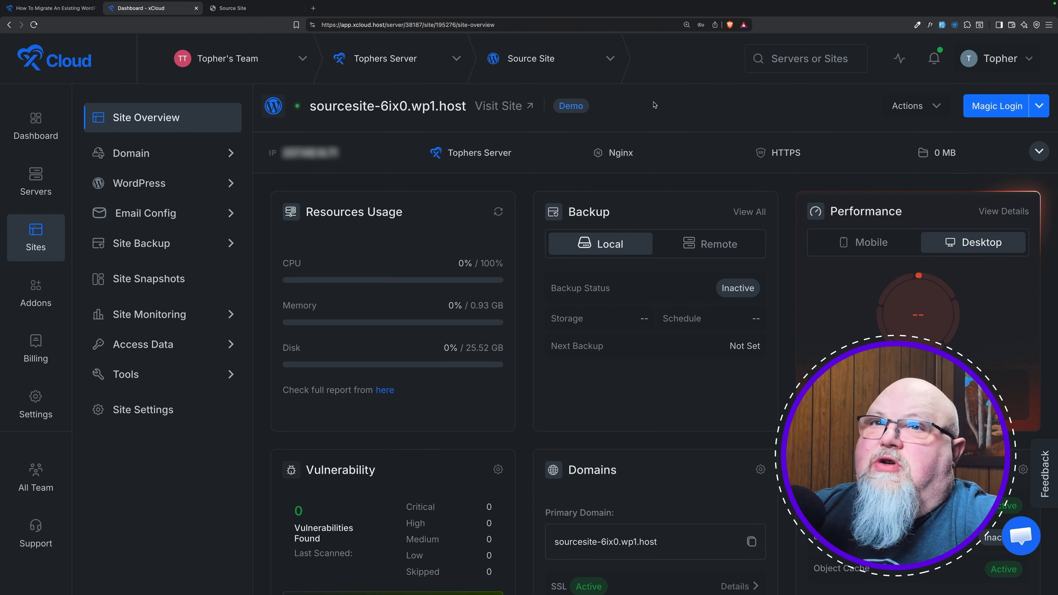
Step: Start a new site with Tophers Video Server as the destination server and continue to site types
{"action": "left_click", "coordinate": [44, 124]}
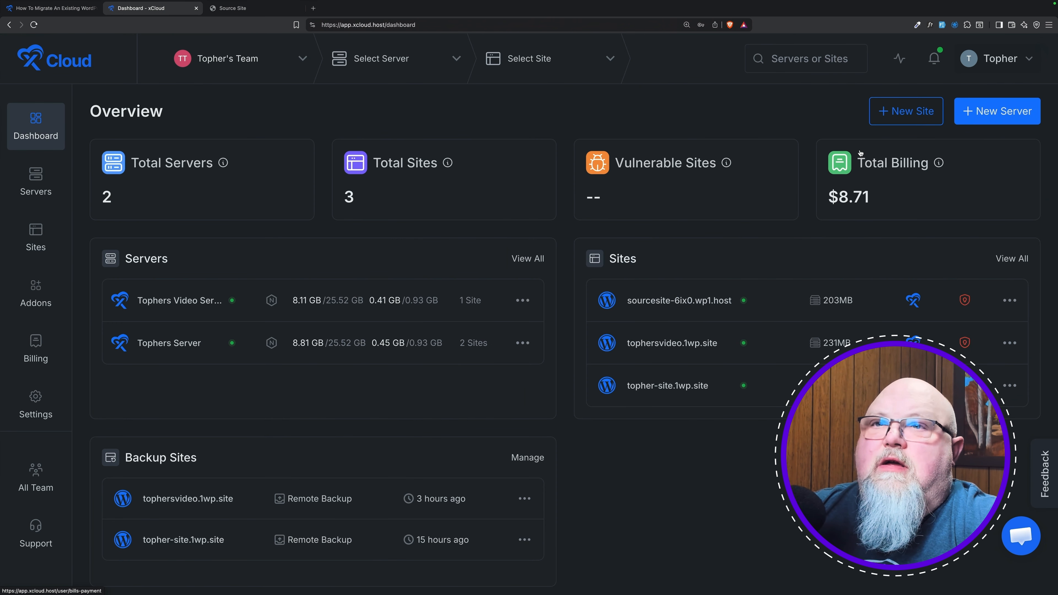
{"action": "left_click", "coordinate": [915, 115]}
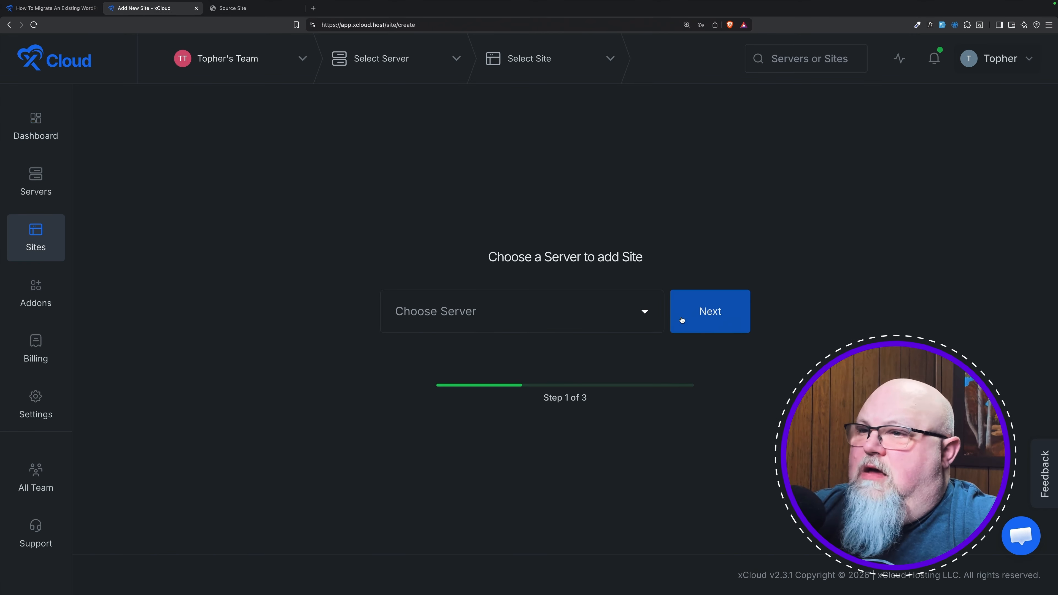
{"action": "left_click", "coordinate": [640, 313]}
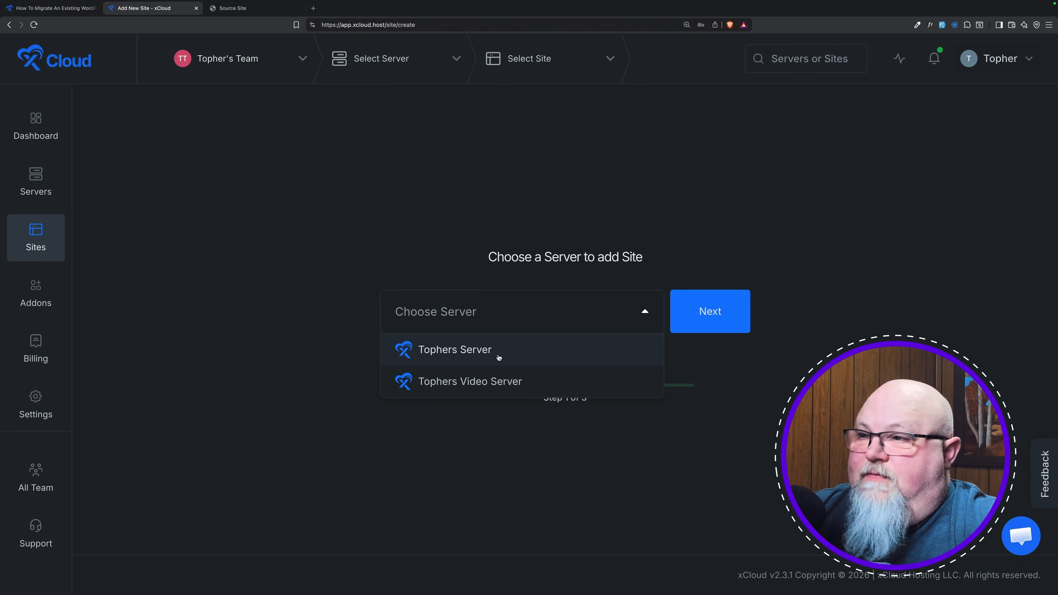
{"action": "left_click", "coordinate": [503, 380]}
{"action": "left_click", "coordinate": [717, 300]}
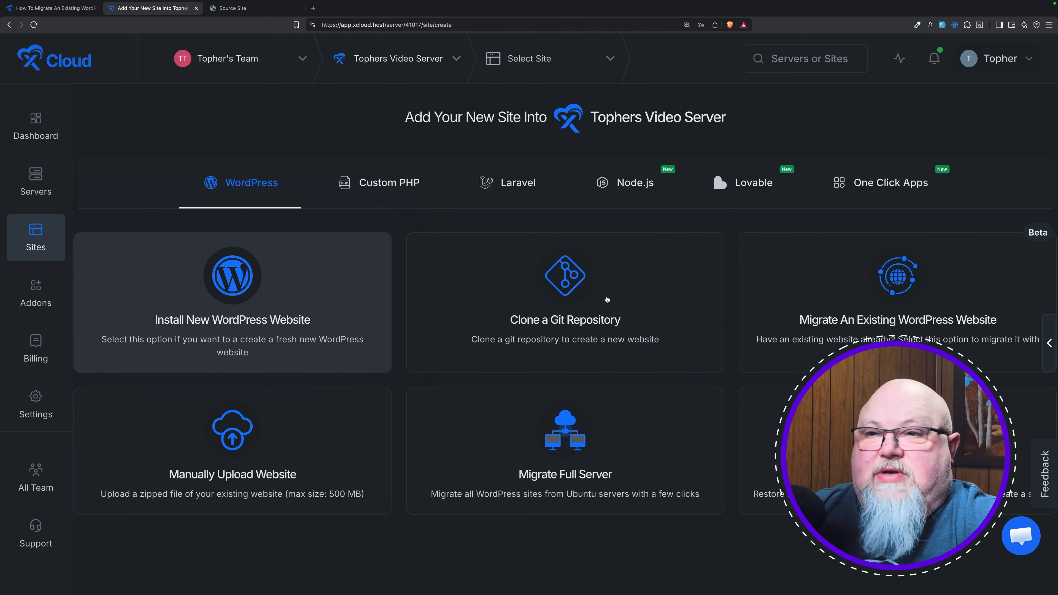
{"action": "left_click", "coordinate": [840, 280]}
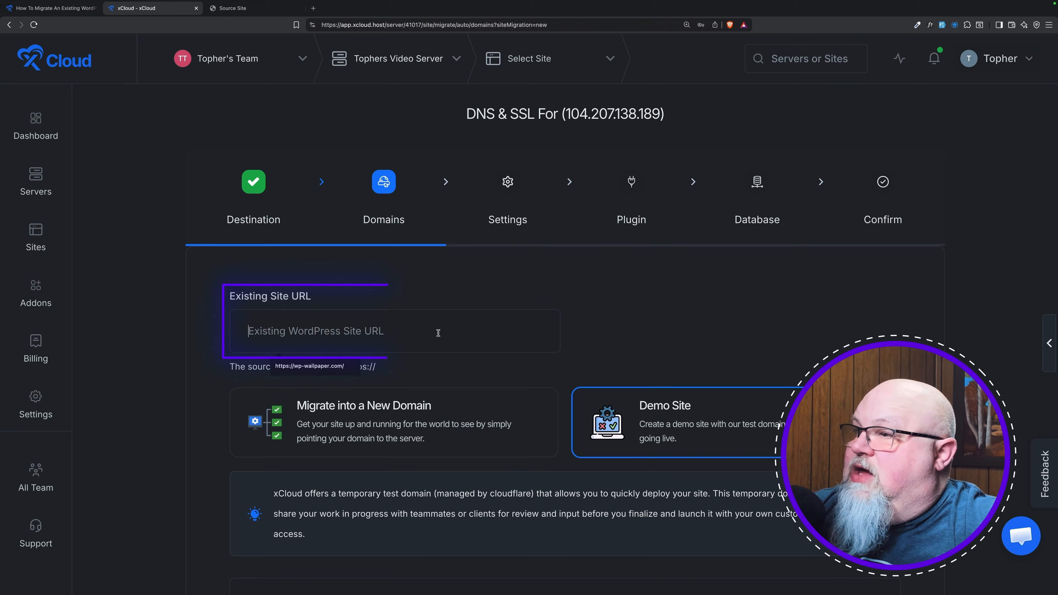
{"action": "left_click", "coordinate": [241, 8]}
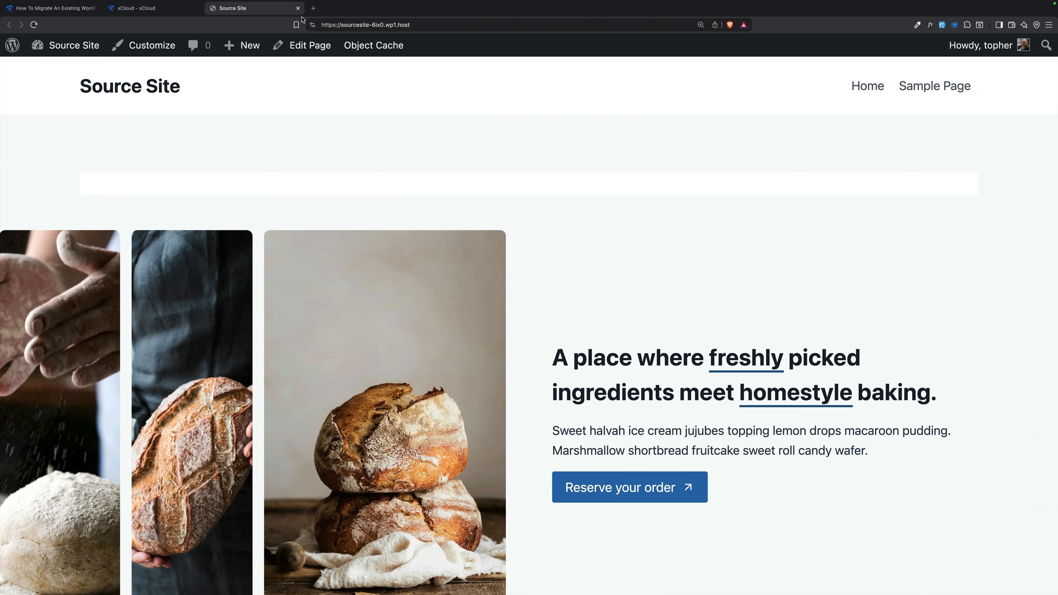
{"action": "left_click", "coordinate": [369, 24]}
{"action": "key", "text": "super+c"}
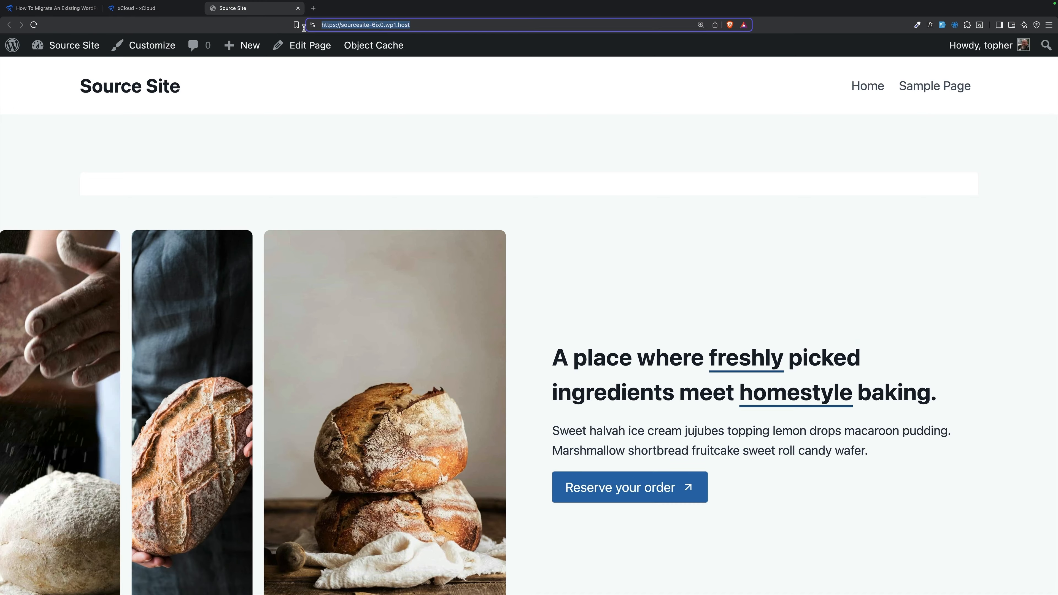
{"action": "left_click", "coordinate": [154, 9]}
{"action": "left_click", "coordinate": [392, 324]}
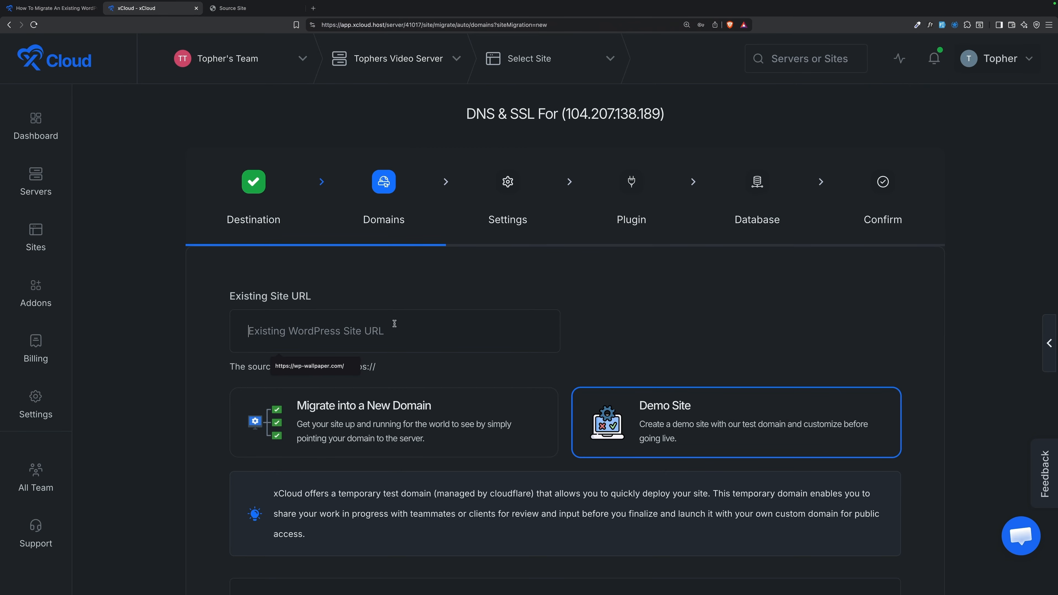
{"action": "key", "text": "super+v"}
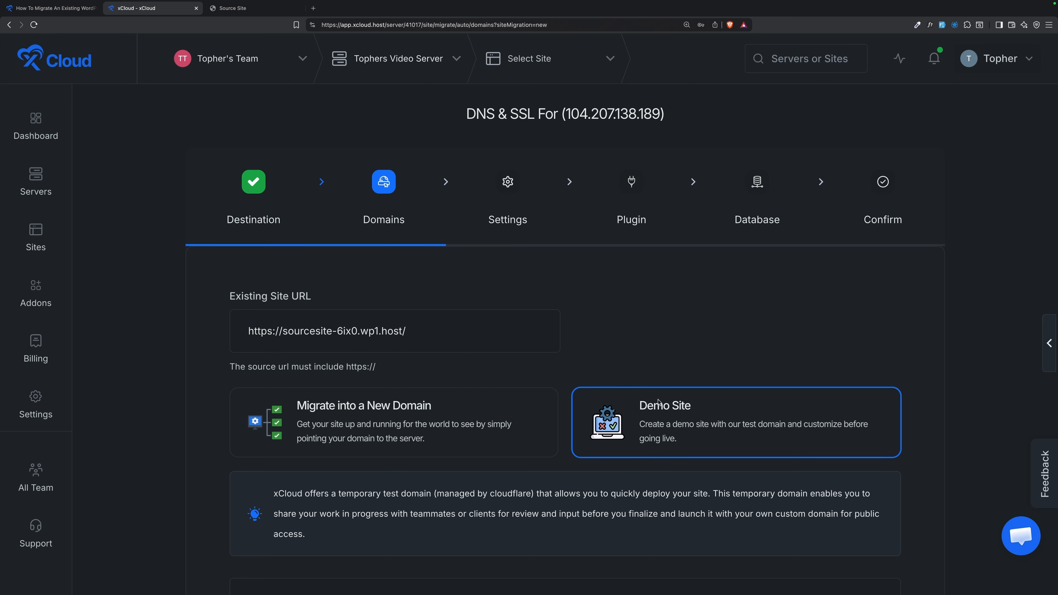
{"action": "scroll", "coordinate": [498, 401], "scroll_direction": "down", "scroll_amount": 2}
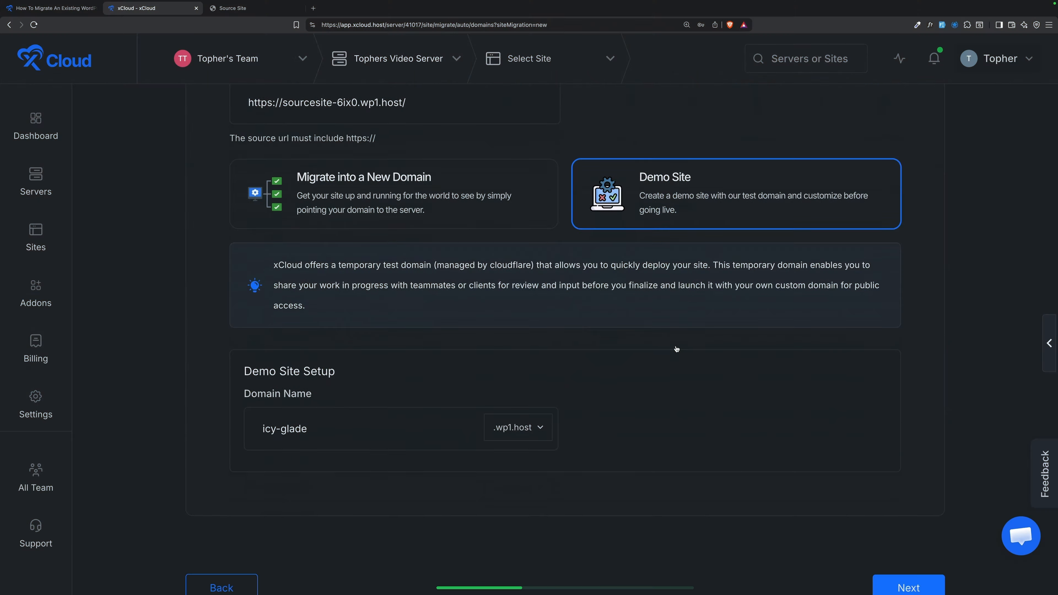
{"action": "scroll", "coordinate": [676, 349], "scroll_direction": "down", "scroll_amount": 3}
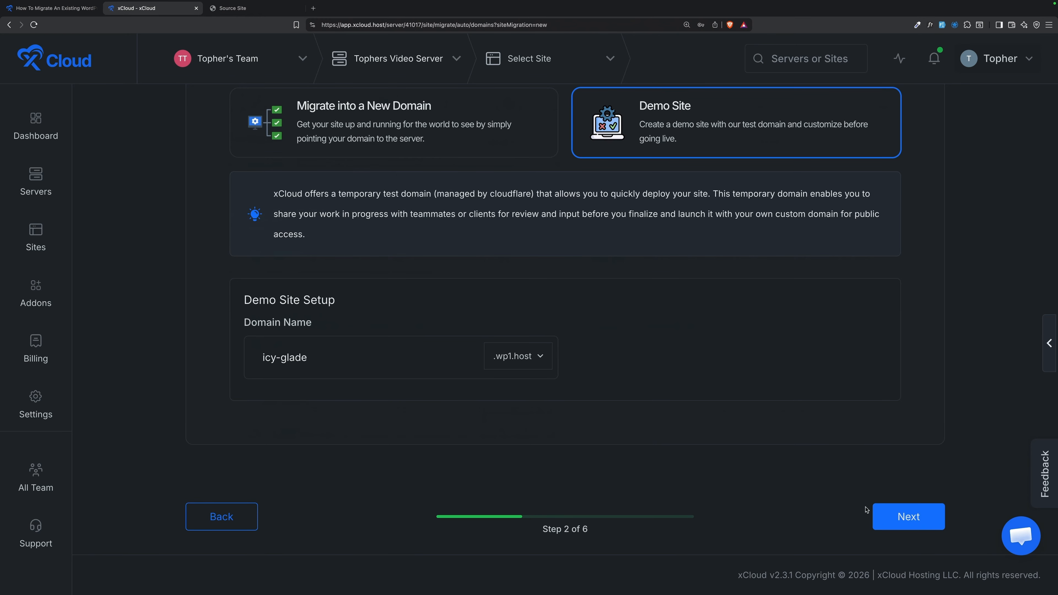
Step: Turn on Full Page Caching and Redis Object Caching for icy-glade.wp1.host, keeping Create Database In Server
{"action": "left_click", "coordinate": [881, 507]}
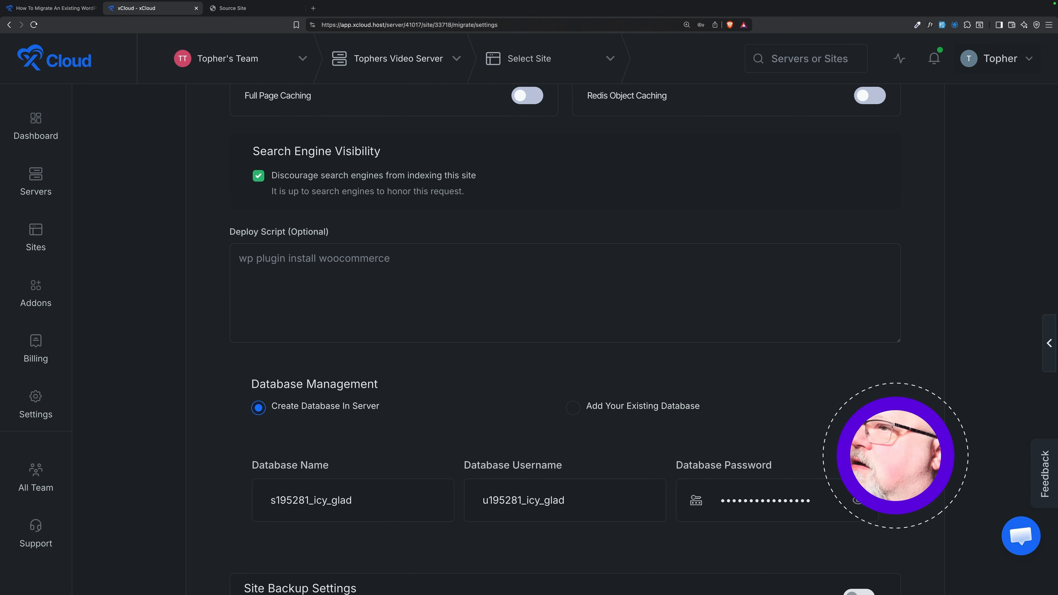
{"action": "scroll", "coordinate": [653, 249], "scroll_direction": "up", "scroll_amount": 6}
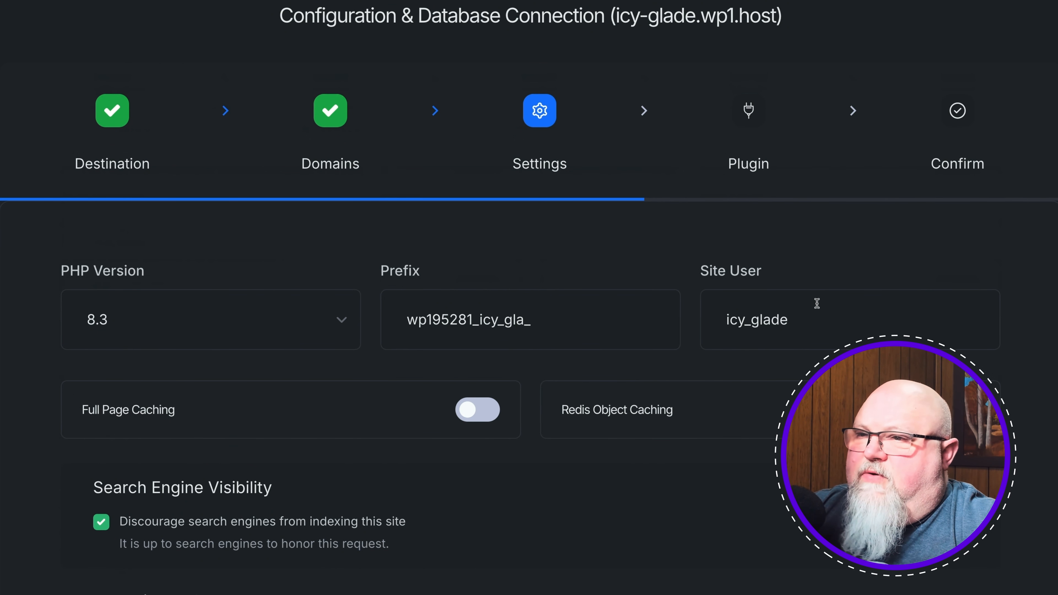
{"action": "scroll", "coordinate": [558, 359], "scroll_direction": "down", "scroll_amount": 5}
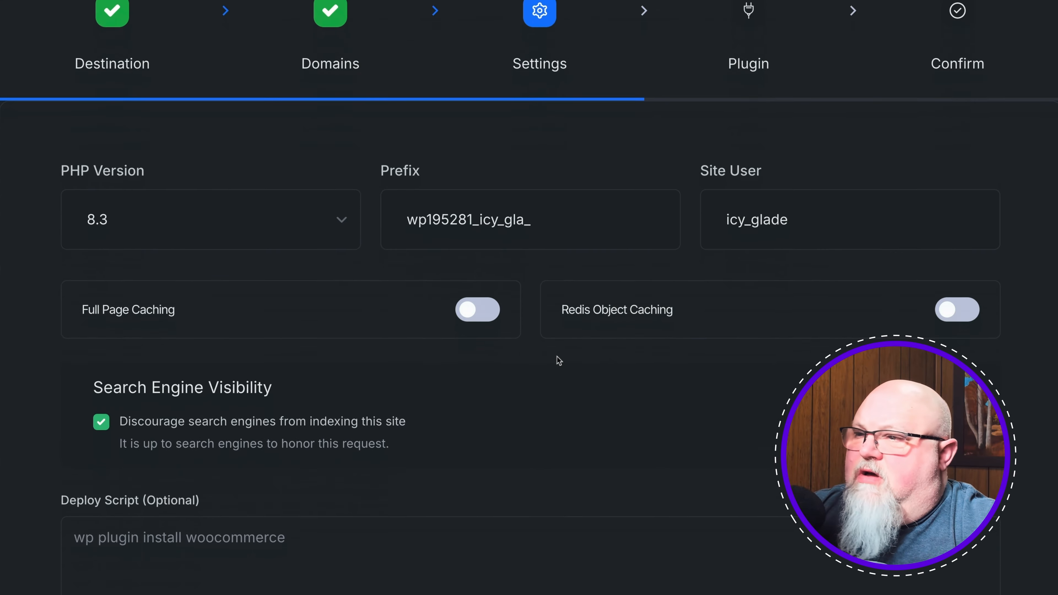
{"action": "left_click", "coordinate": [483, 220]}
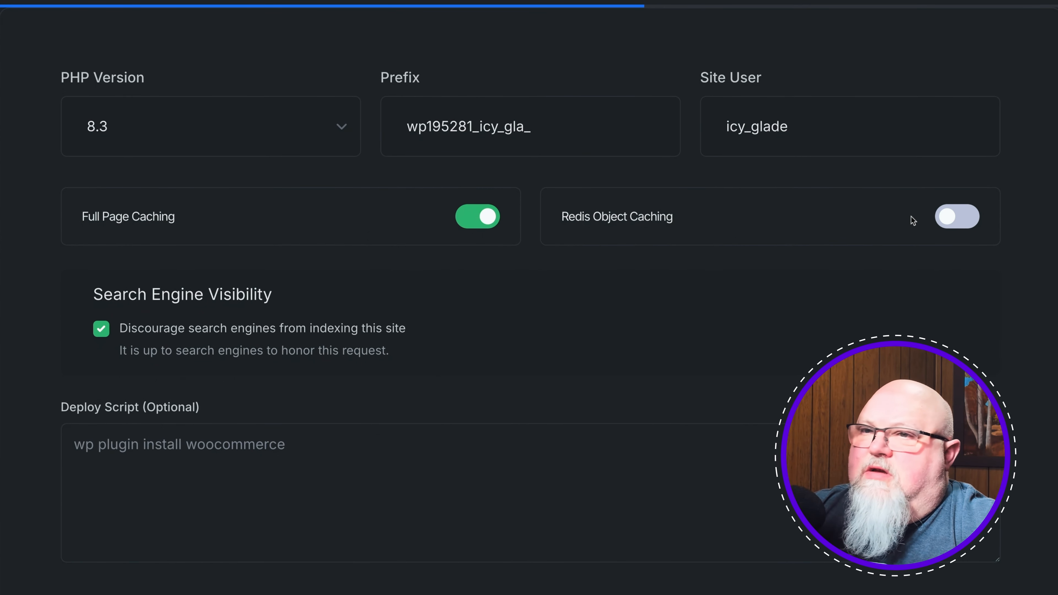
{"action": "left_click", "coordinate": [945, 219]}
{"action": "scroll", "coordinate": [597, 300], "scroll_direction": "down", "scroll_amount": 6}
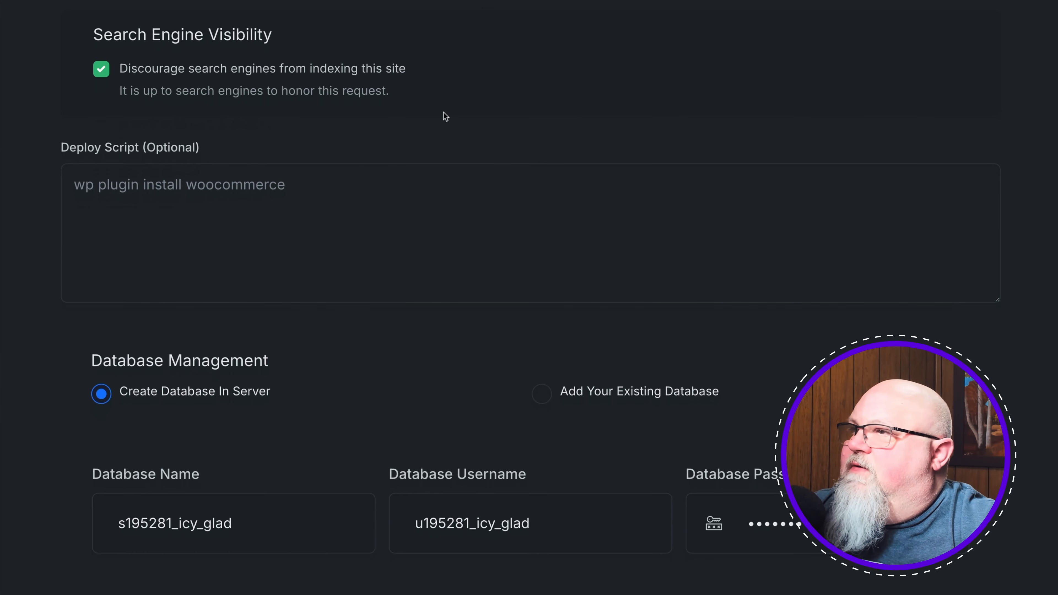
{"action": "scroll", "coordinate": [304, 191], "scroll_direction": "down", "scroll_amount": 8}
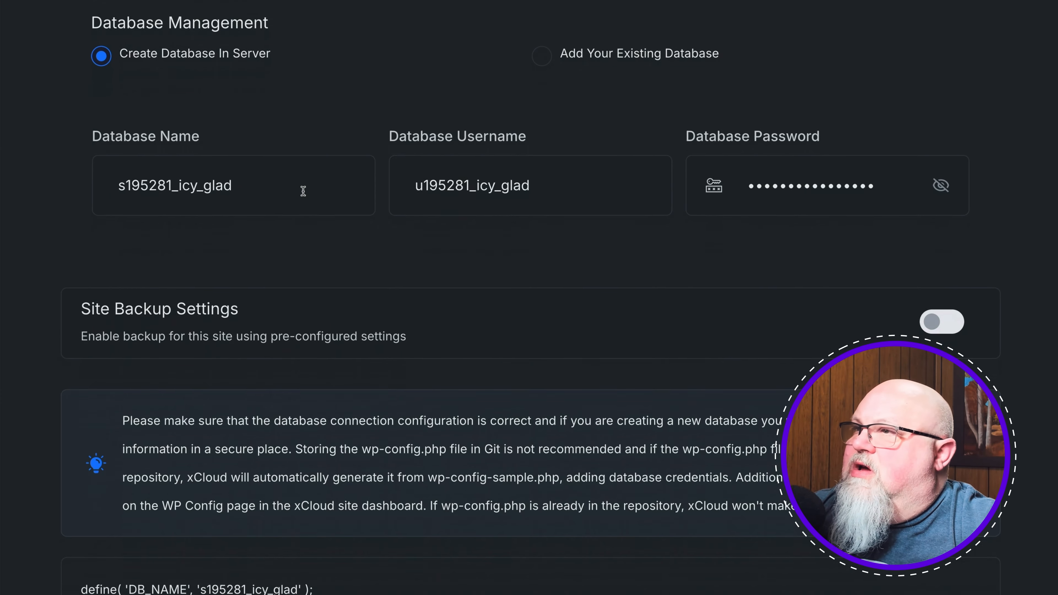
{"action": "scroll", "coordinate": [303, 191], "scroll_direction": "up", "scroll_amount": 2}
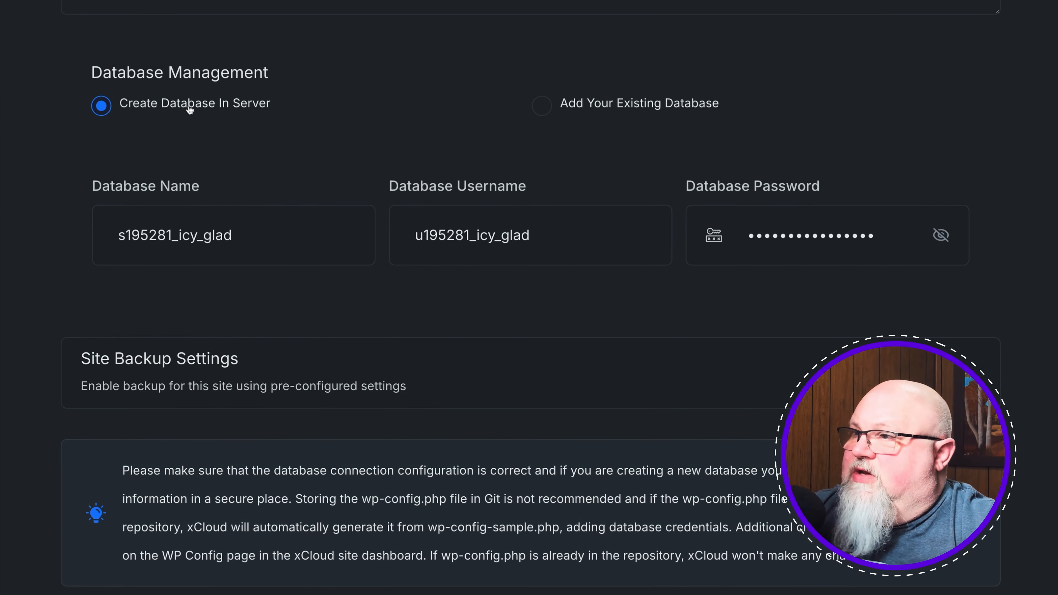
{"action": "scroll", "coordinate": [328, 142], "scroll_direction": "down", "scroll_amount": 5}
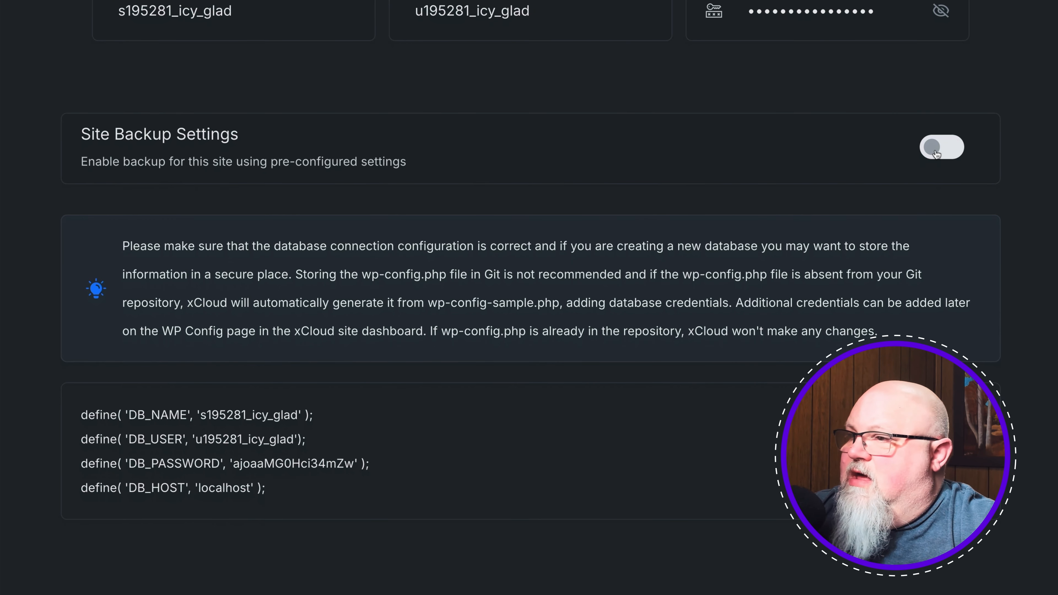
{"action": "scroll", "coordinate": [855, 212], "scroll_direction": "down", "scroll_amount": 1}
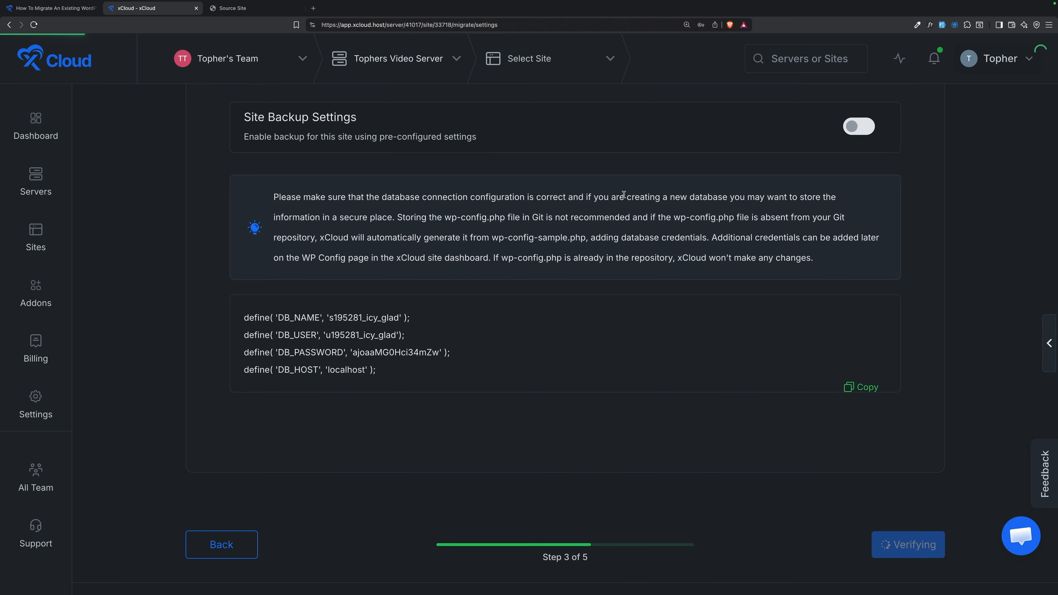
{"action": "scroll", "coordinate": [625, 198], "scroll_direction": "up", "scroll_amount": 9}
Step: Download the xCloud Migration Plugin ZIP file and dismiss the wp-plugins save prompt
{"action": "scroll", "coordinate": [625, 197], "scroll_direction": "down", "scroll_amount": 3}
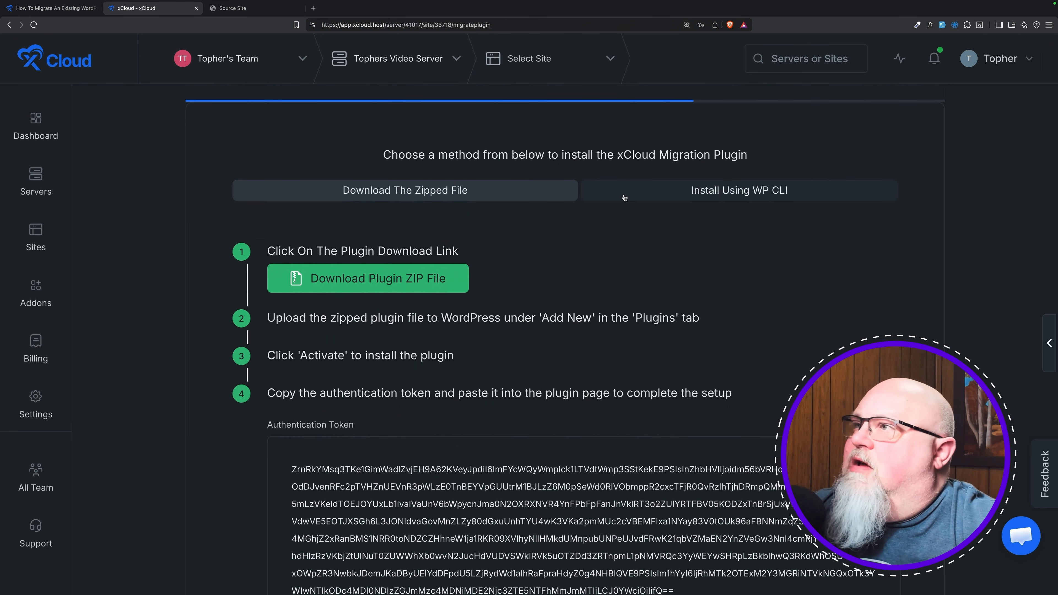
{"action": "left_click", "coordinate": [426, 277]}
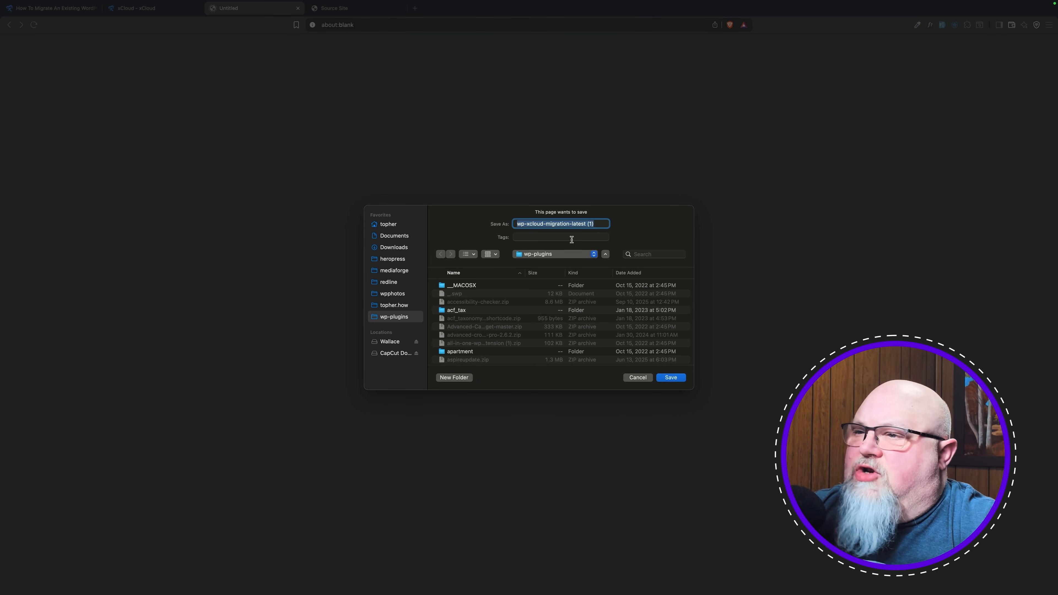
{"action": "left_click", "coordinate": [638, 377]}
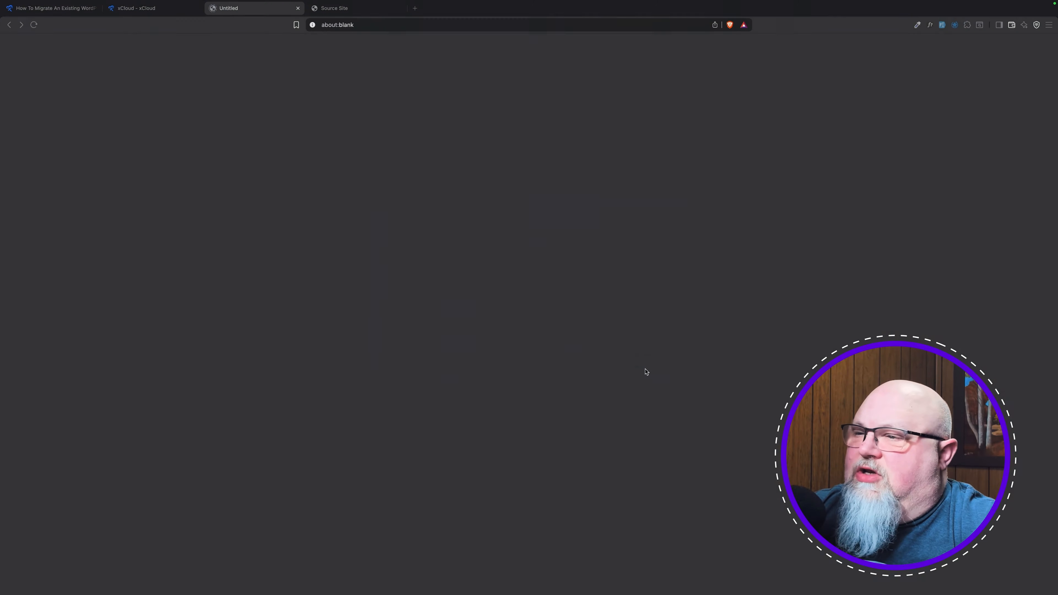
Step: On the Source Site, upload wp-xcloud-migration-latest.zip from the wp-plugins folder via Add Plugin
{"action": "left_click", "coordinate": [231, 9]}
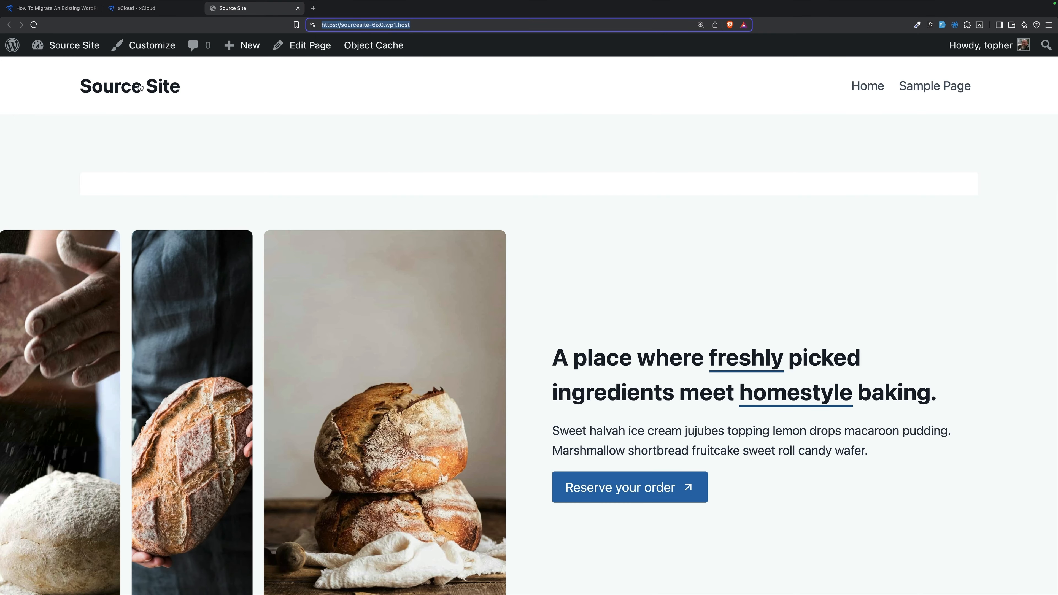
{"action": "mouse_move", "coordinate": [79, 45]}
{"action": "left_click", "coordinate": [61, 90]}
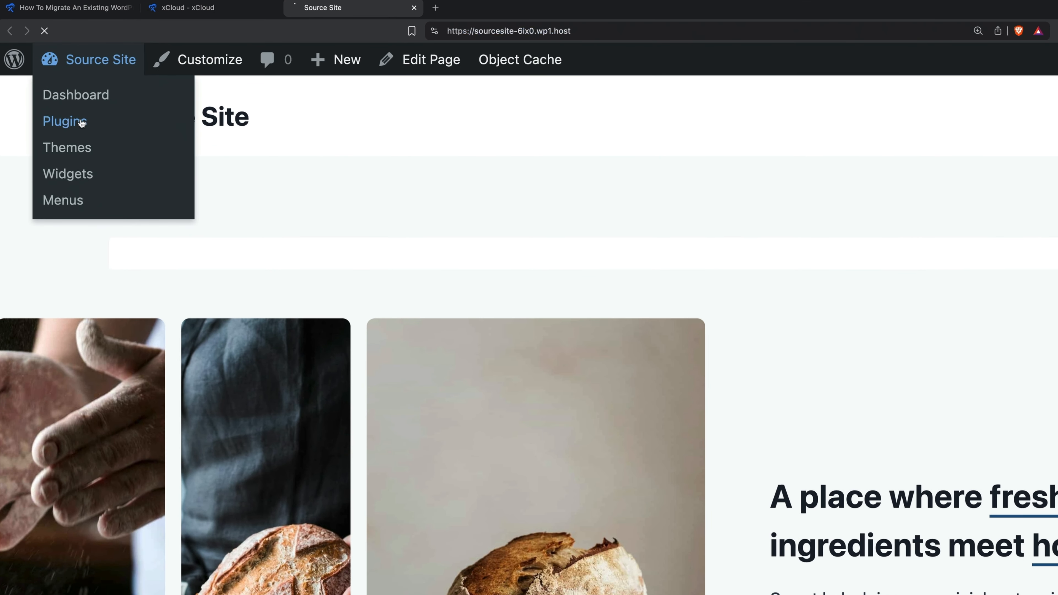
{"action": "left_click", "coordinate": [293, 122]}
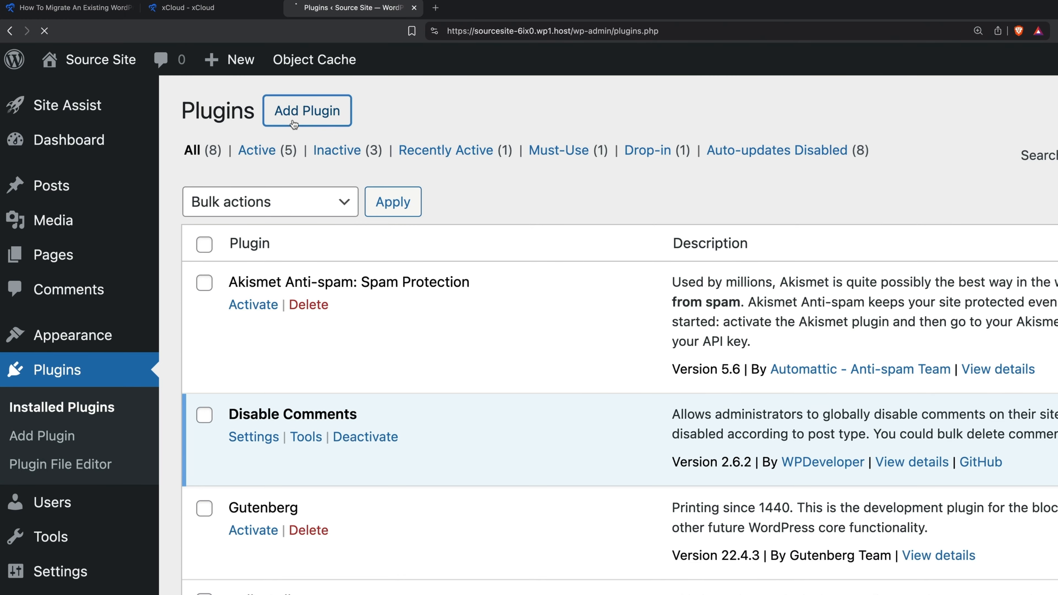
{"action": "left_click", "coordinate": [405, 119]}
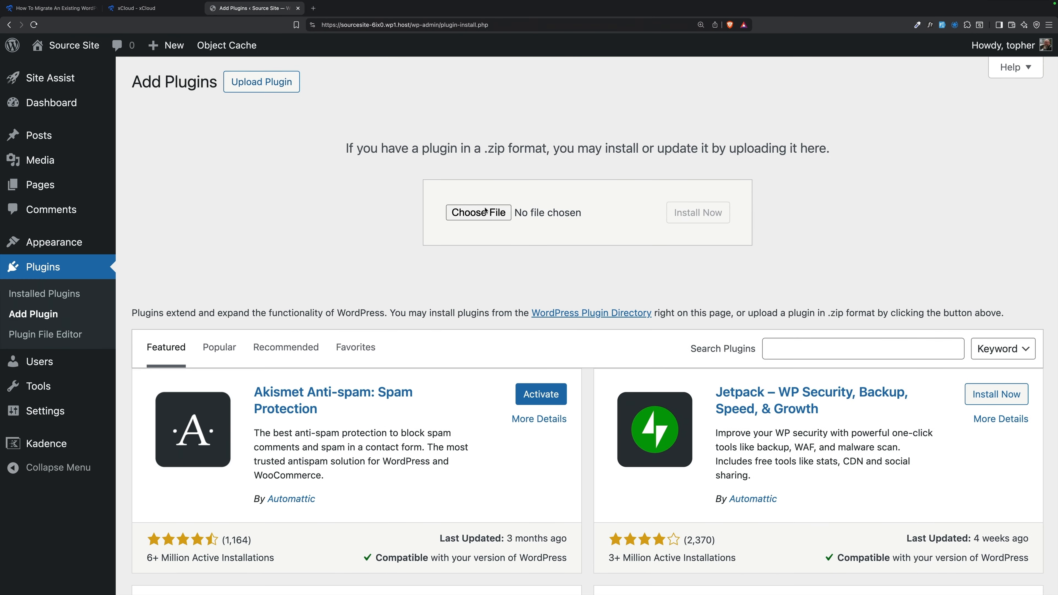
{"action": "left_click", "coordinate": [674, 290]}
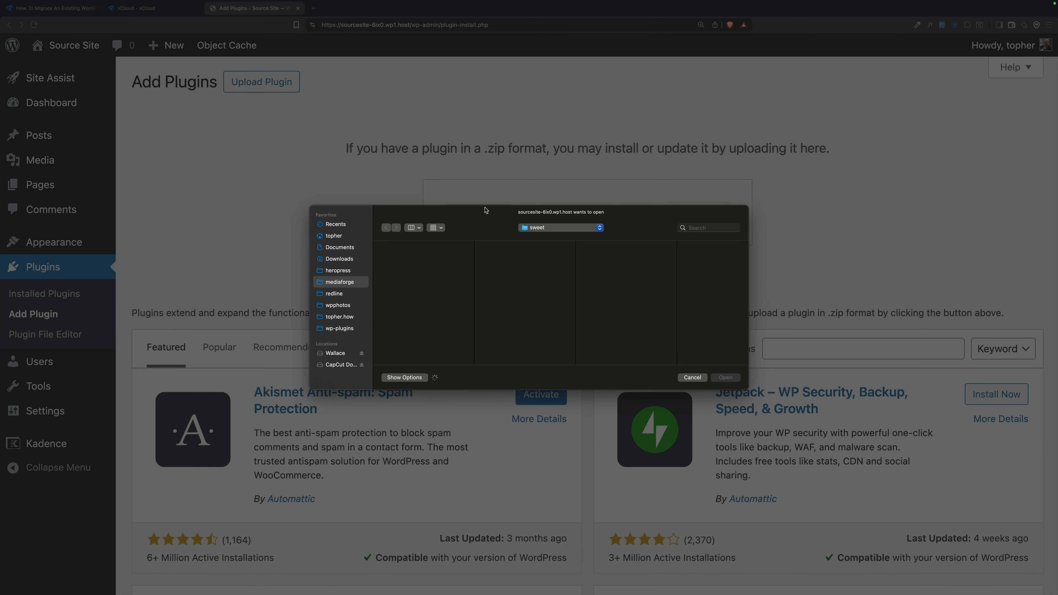
{"action": "left_click", "coordinate": [340, 329]}
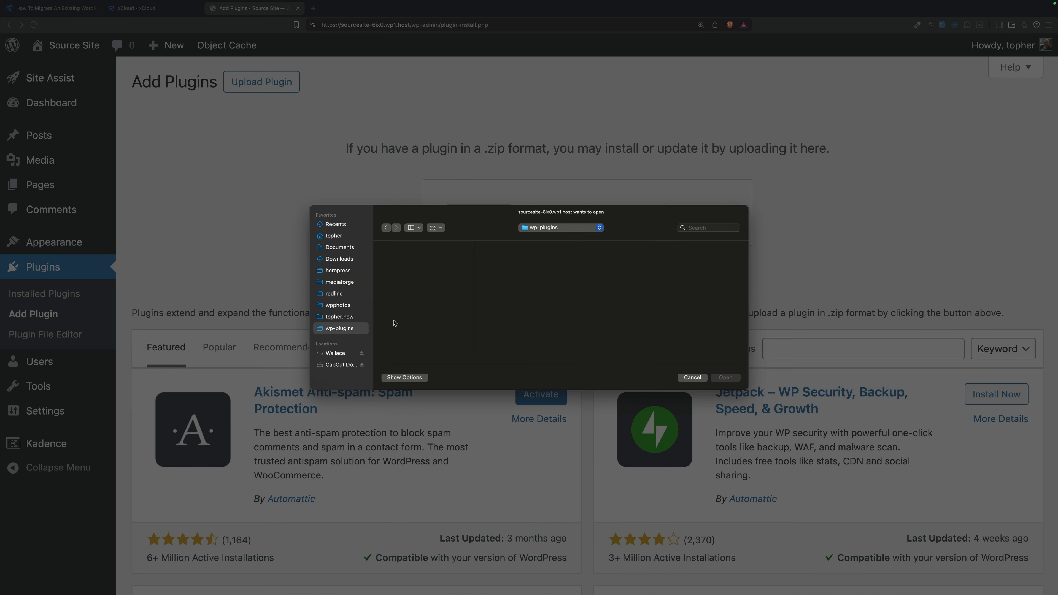
{"action": "left_click", "coordinate": [424, 312]}
{"action": "double_click", "coordinate": [424, 313]}
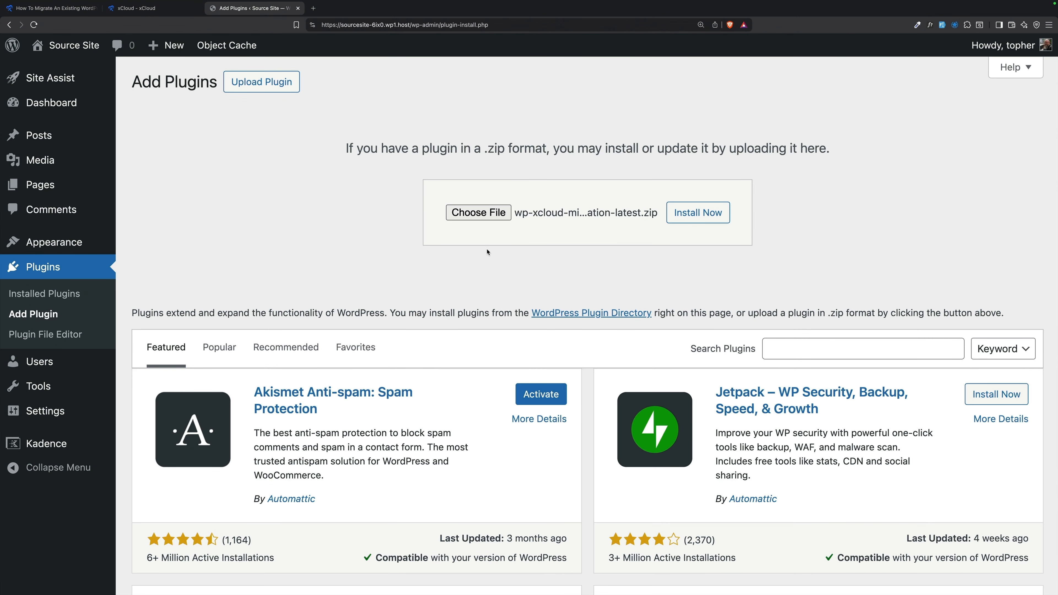
Step: Install and activate the xCloud Migration plugin, then go to its page
{"action": "left_click", "coordinate": [687, 217]}
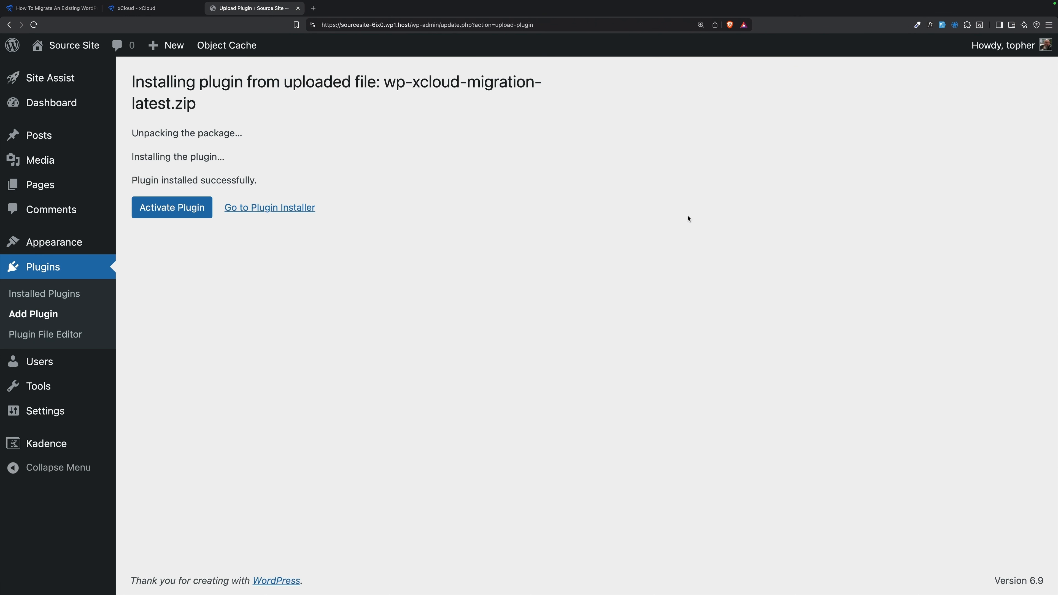
{"action": "left_click", "coordinate": [178, 213]}
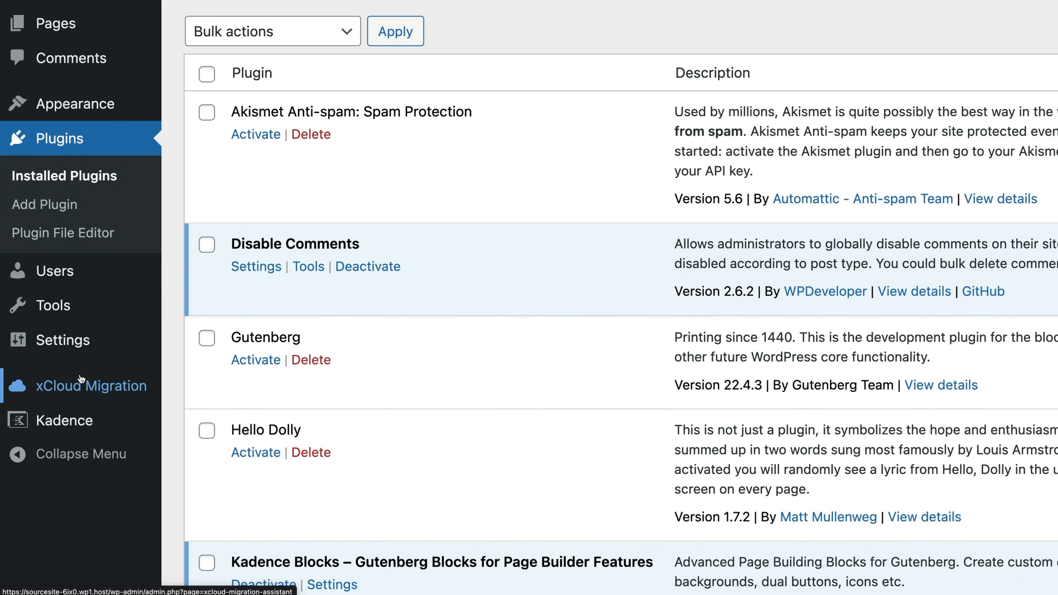
{"action": "left_click", "coordinate": [81, 384]}
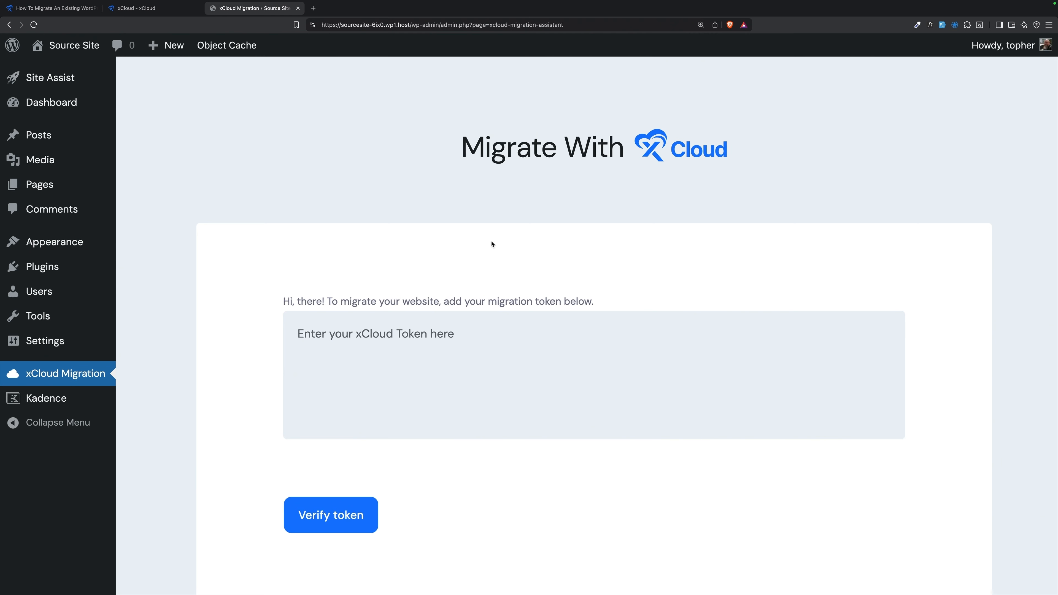
Step: Paste the xCloud migration token into the Source Site plugin and verify it
{"action": "left_click", "coordinate": [464, 354]}
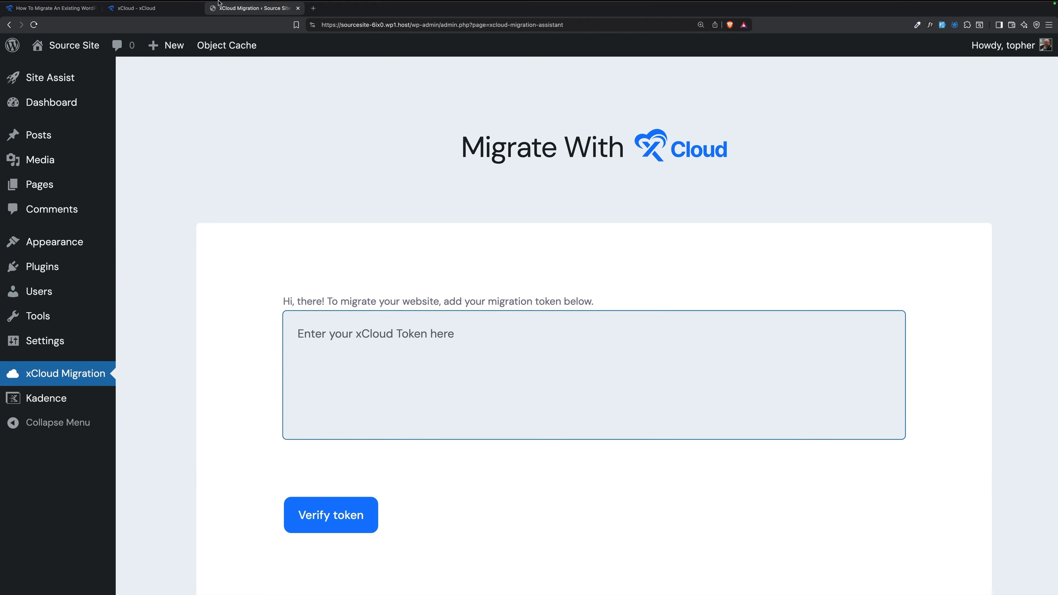
{"action": "left_click", "coordinate": [137, 9]}
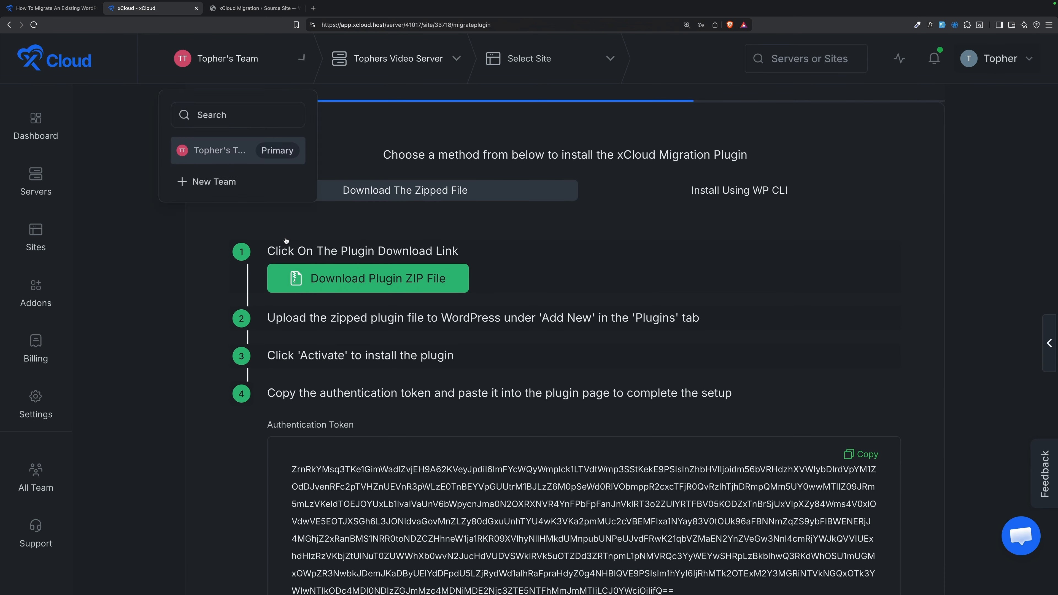
{"action": "scroll", "coordinate": [430, 426], "scroll_direction": "down", "scroll_amount": 4}
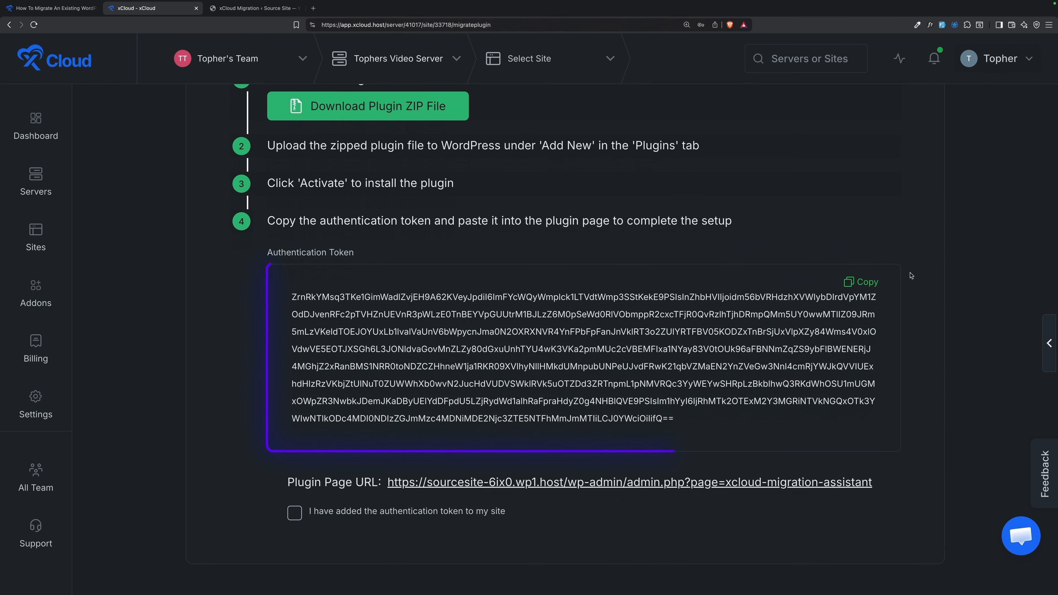
{"action": "mouse_move", "coordinate": [377, 53]}
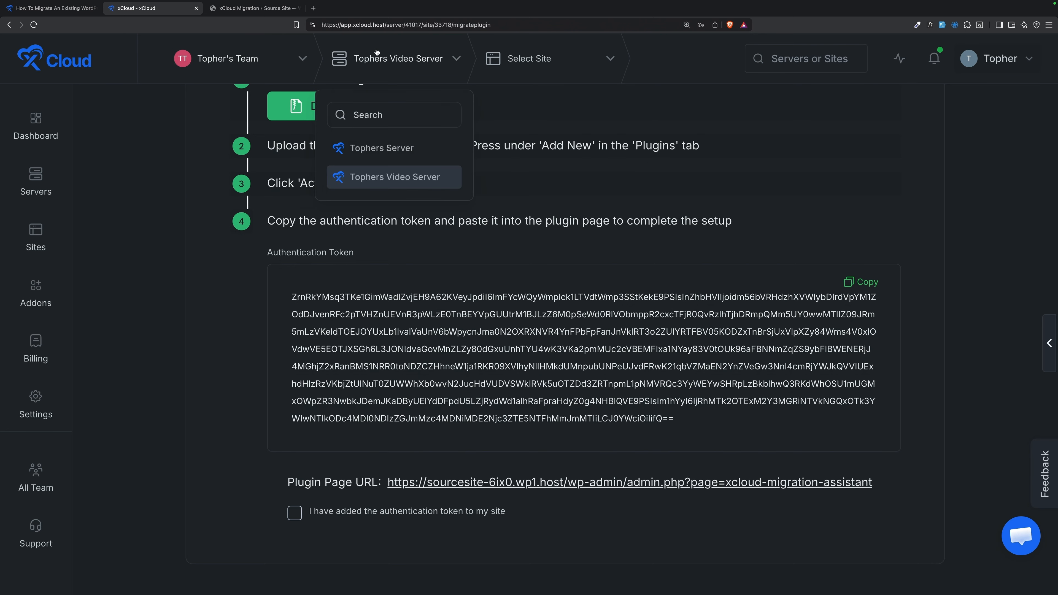
{"action": "left_click", "coordinate": [258, 10]}
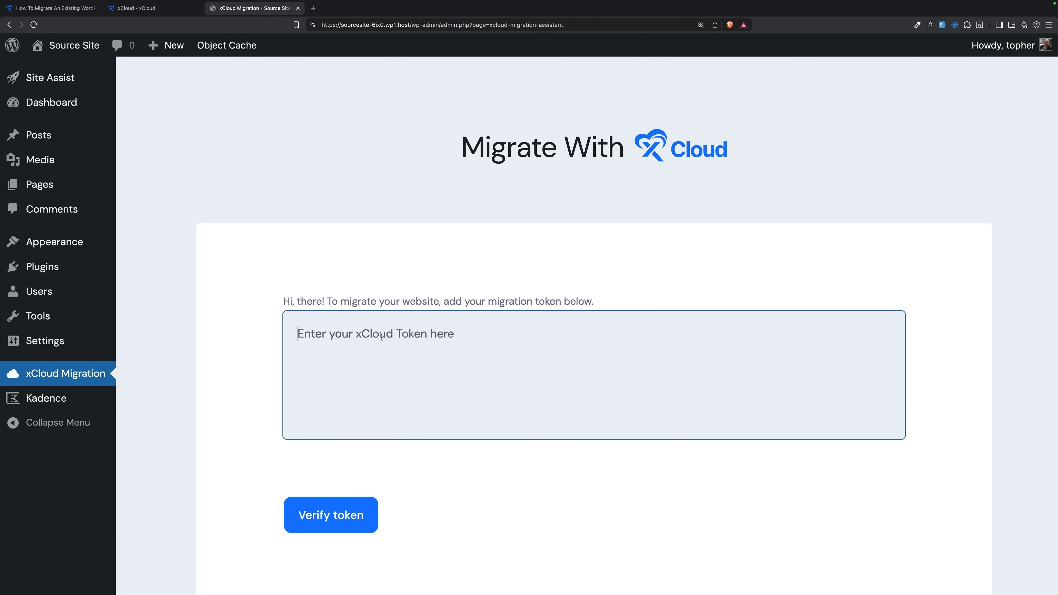
{"action": "key", "text": "super+v"}
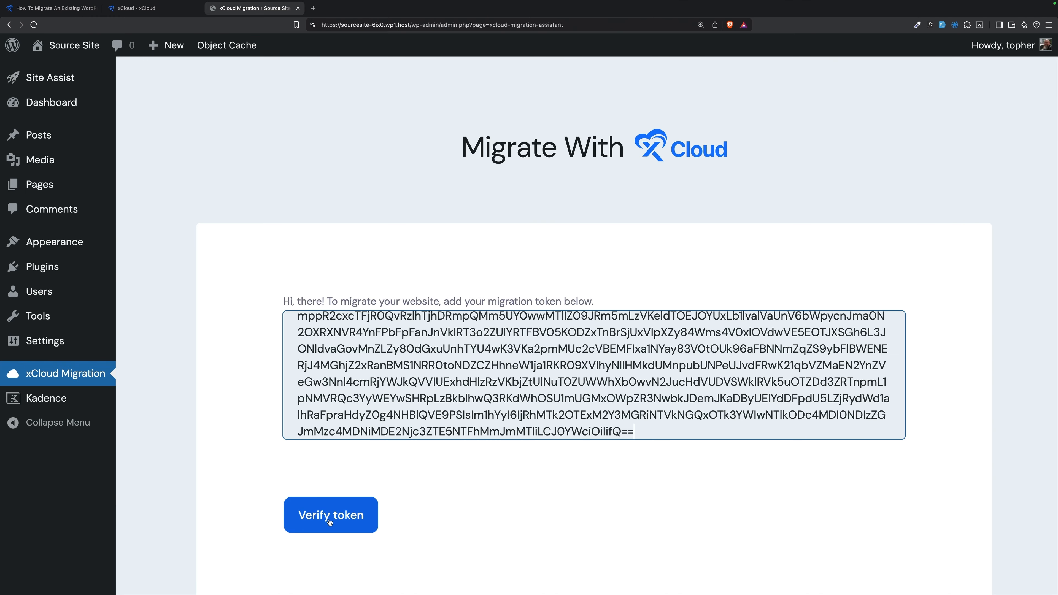
{"action": "left_click", "coordinate": [331, 521]}
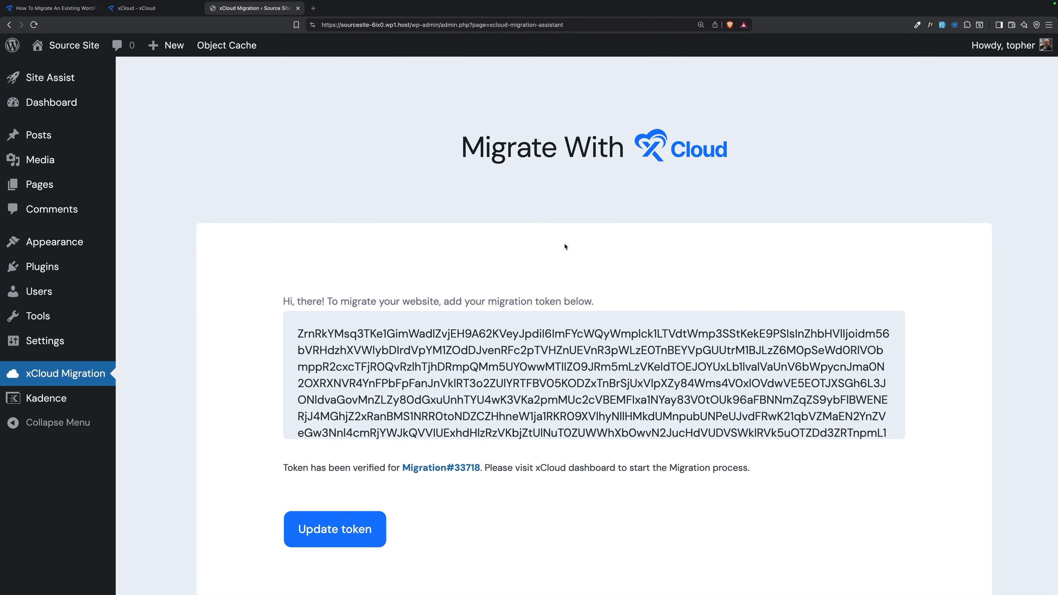
{"action": "scroll", "coordinate": [565, 246], "scroll_direction": "down", "scroll_amount": 3}
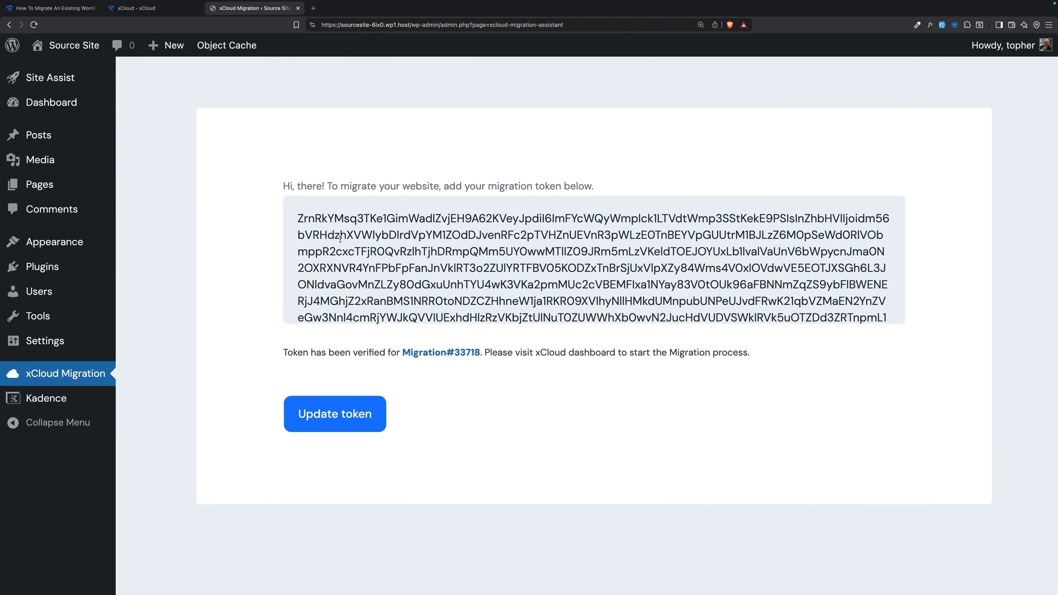
{"action": "left_click", "coordinate": [152, 9]}
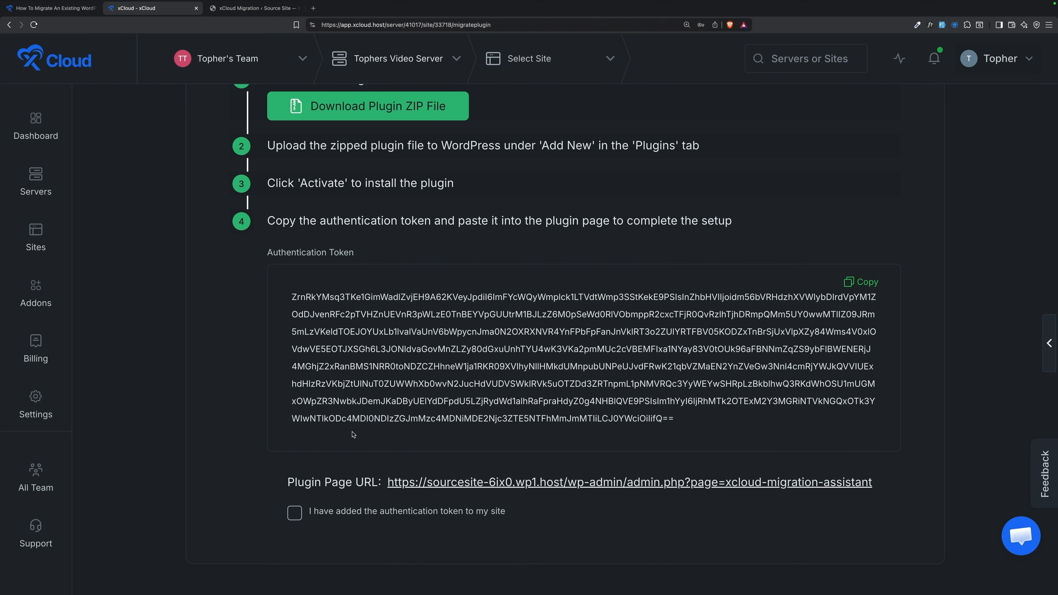
Step: Confirm the token, migrate all database tables and files, then view icy-glade.wp1.host in a new tab
{"action": "left_click", "coordinate": [296, 513]}
{"action": "scroll", "coordinate": [509, 405], "scroll_direction": "down", "scroll_amount": 3}
{"action": "left_click", "coordinate": [916, 515]}
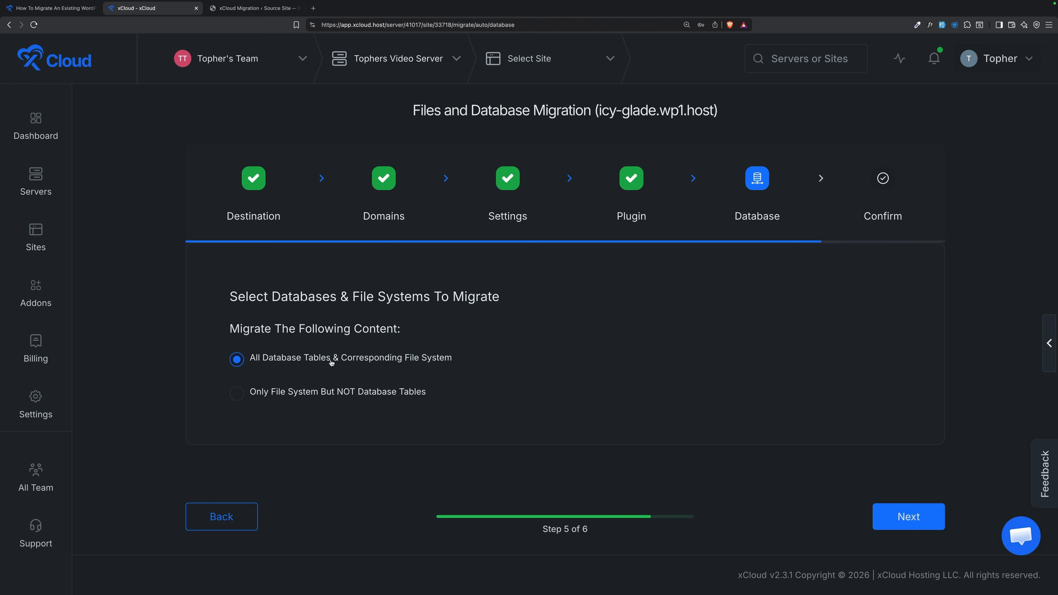
{"action": "left_click", "coordinate": [900, 516]}
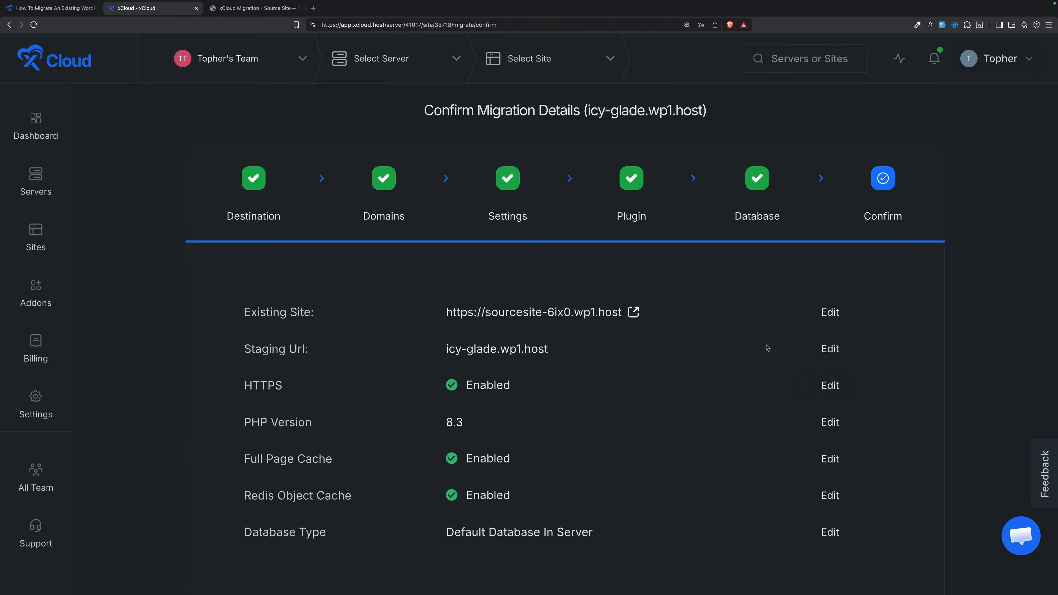
{"action": "scroll", "coordinate": [768, 348], "scroll_direction": "down", "scroll_amount": 4}
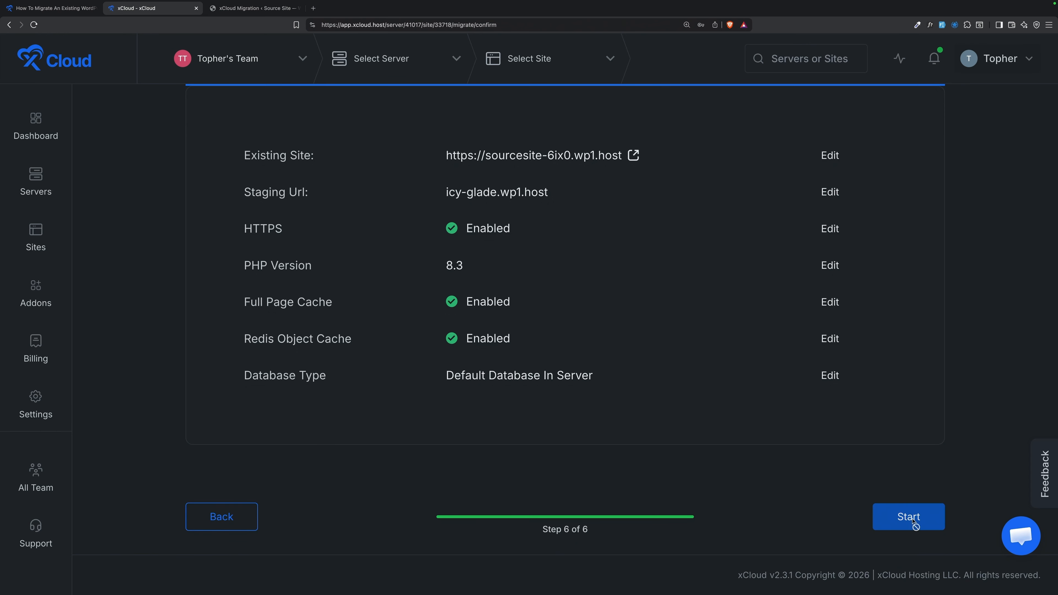
{"action": "left_click", "coordinate": [913, 520]}
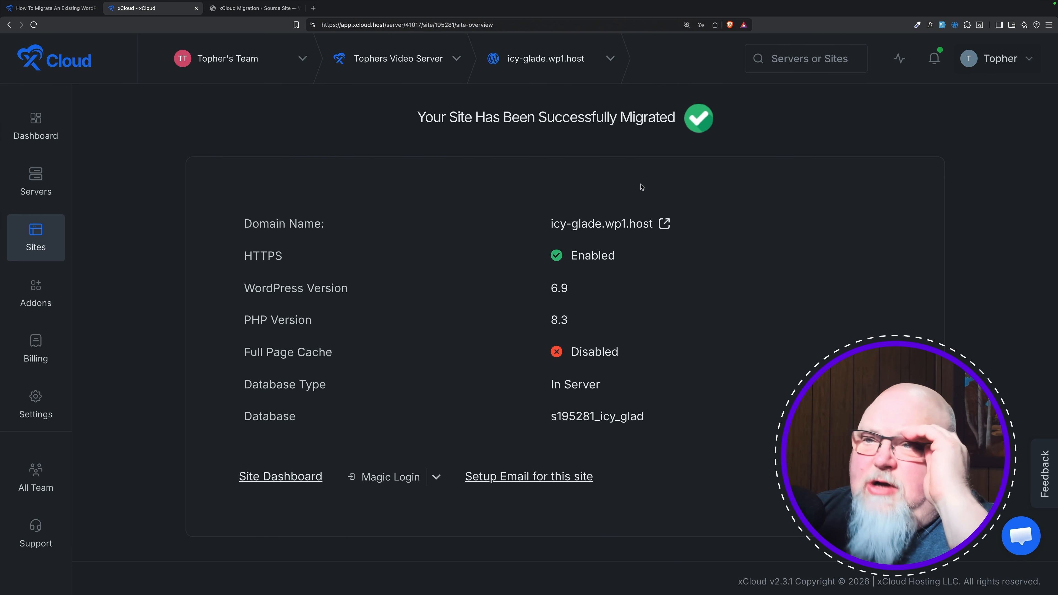
{"action": "left_click", "coordinate": [664, 224]}
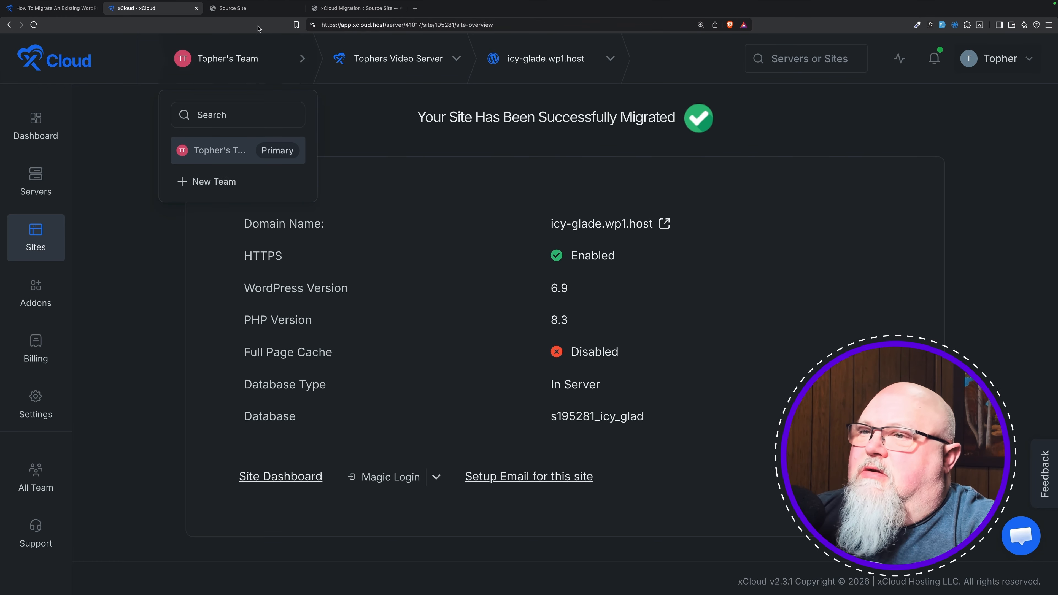
{"action": "left_click", "coordinate": [250, 8]}
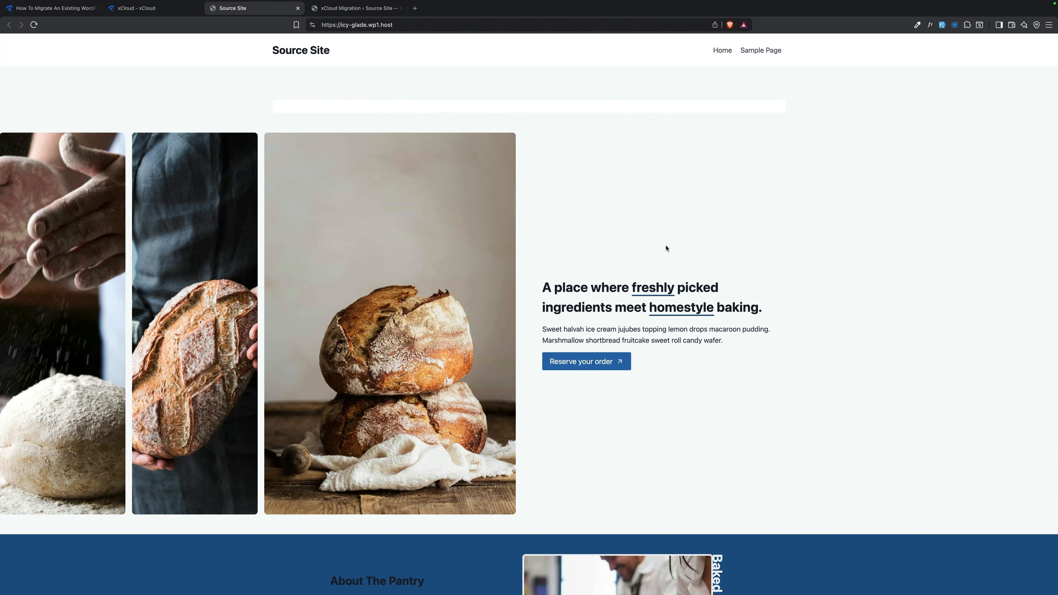